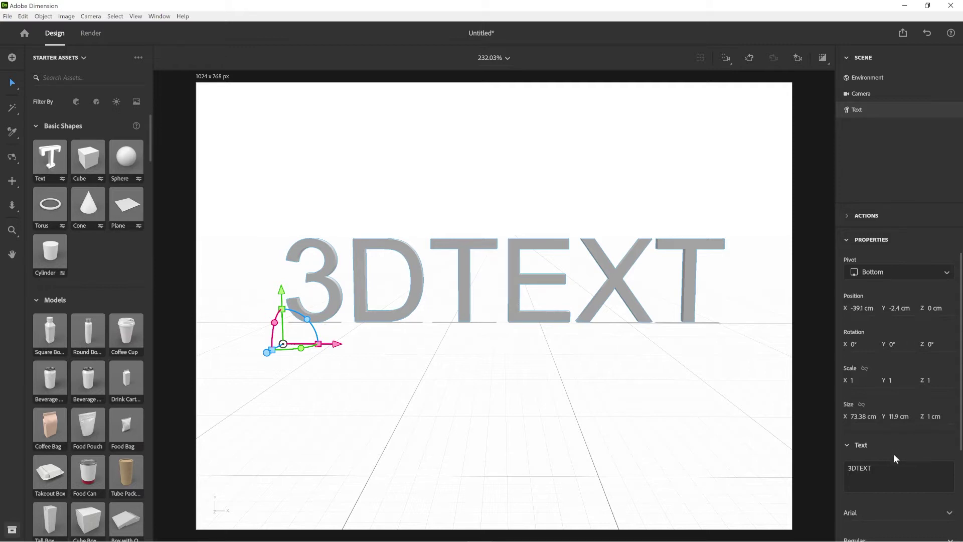
Step: Change the 3DTEXT object's font to Tungsten Bold
scroll(894, 452, down, 2)
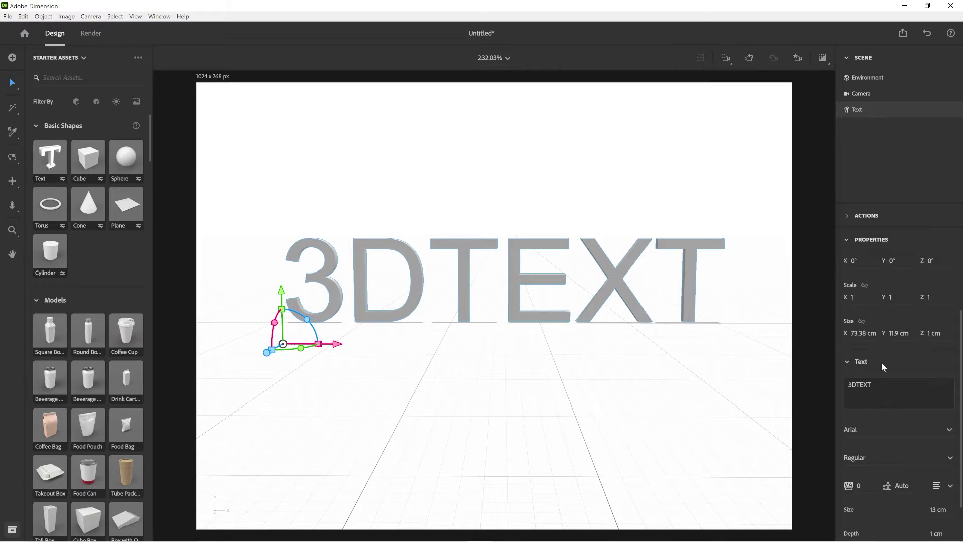
click(884, 390)
click(881, 388)
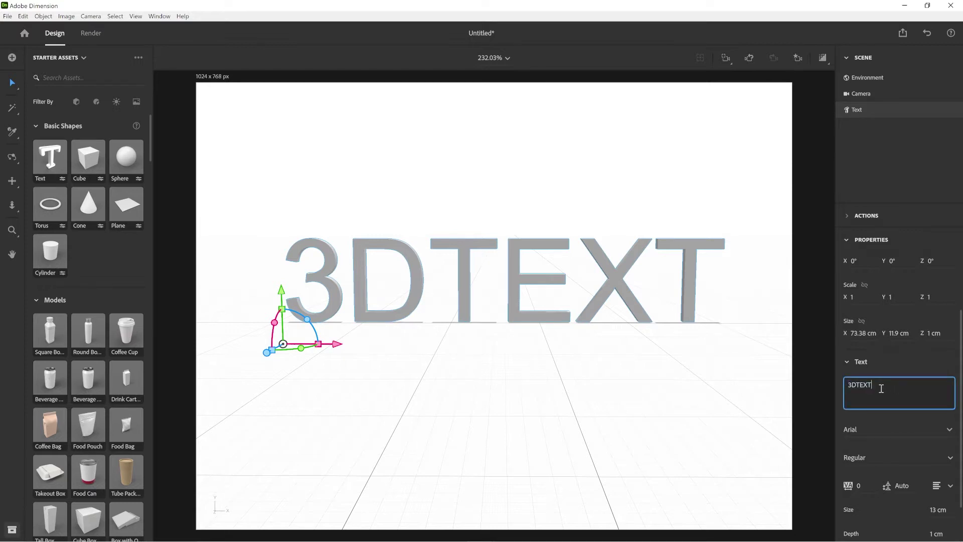
scroll(888, 385, down, 1)
click(898, 381)
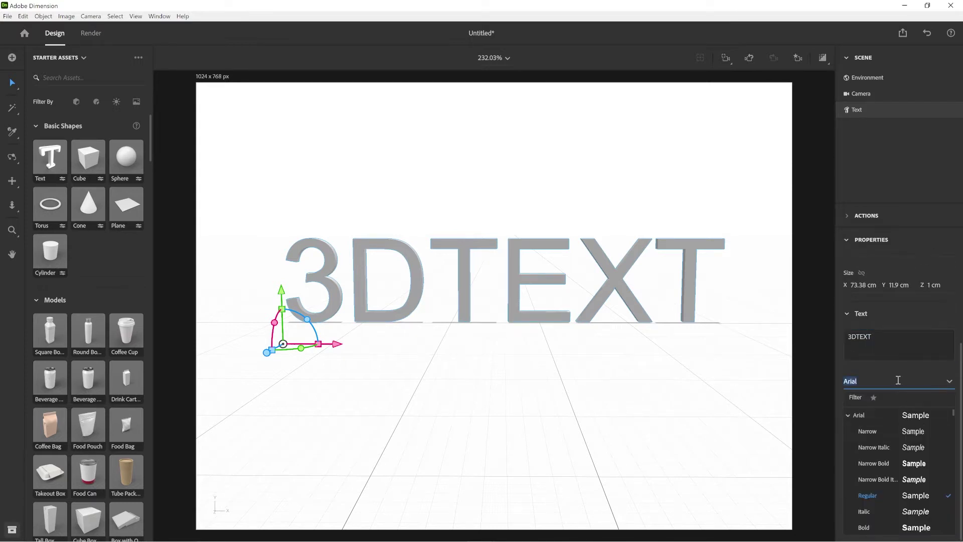
text(tung)
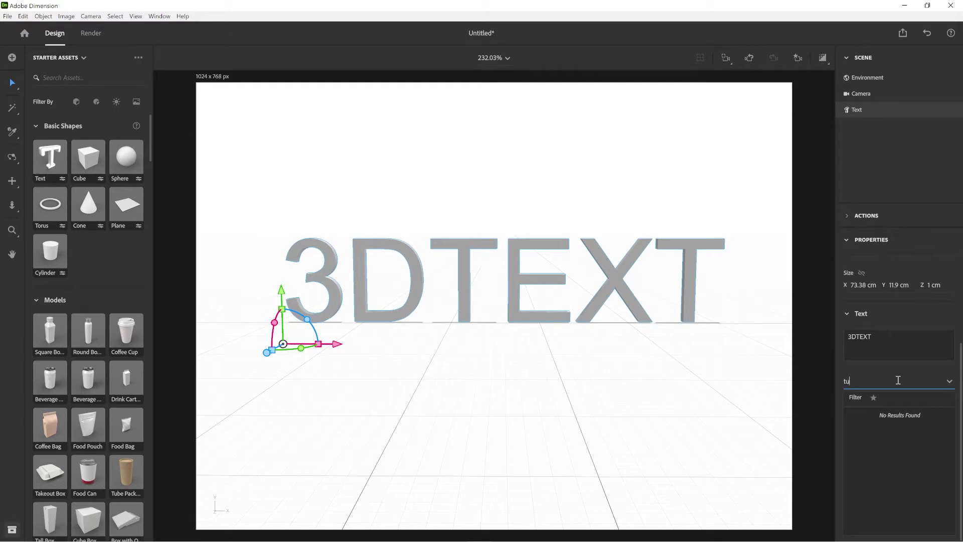
click(893, 414)
Step: Move the text to about X -28.4 cm and bring it toward the camera to about Z 45.6 cm
drag(336, 344, 431, 345)
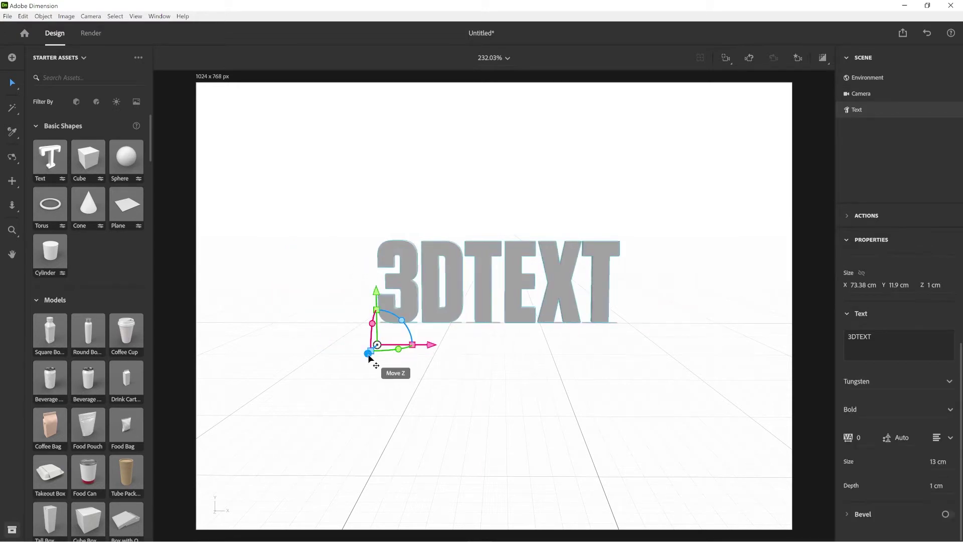
drag(368, 353, 201, 535)
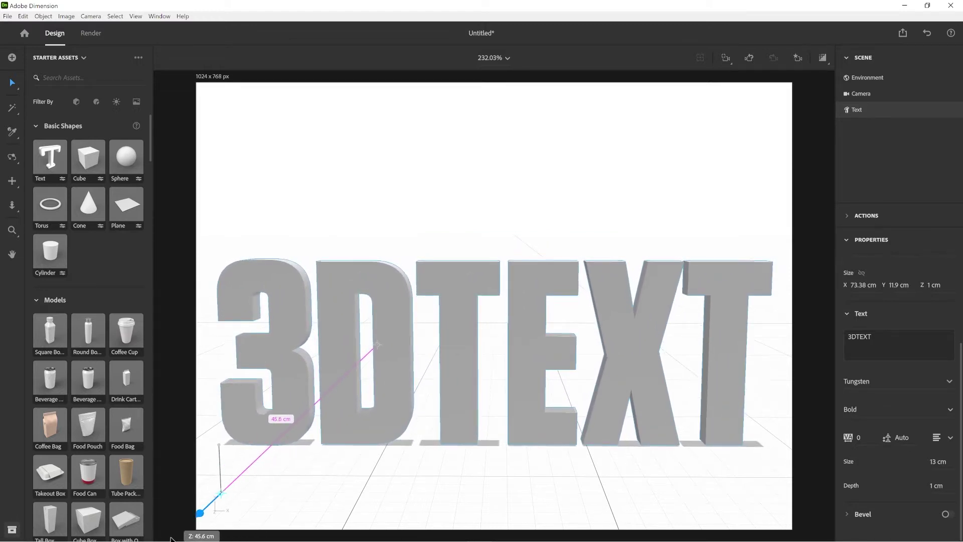
Step: Set the canvas resolution to 300 pixels/inch and its size to 2160 × 2160 px, entering 1080*2 for both width and height
click(670, 243)
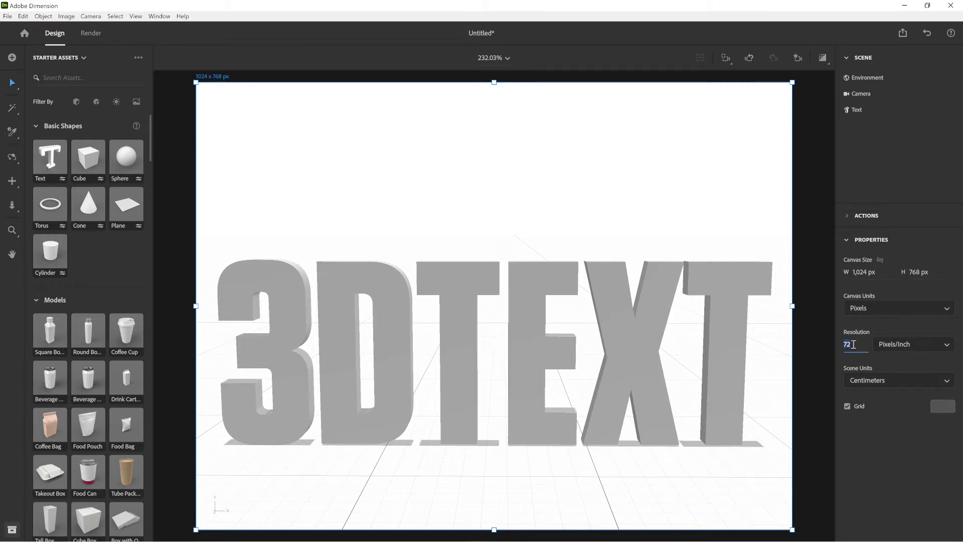
text(300)
click(873, 272)
text(1080*2)
click(933, 272)
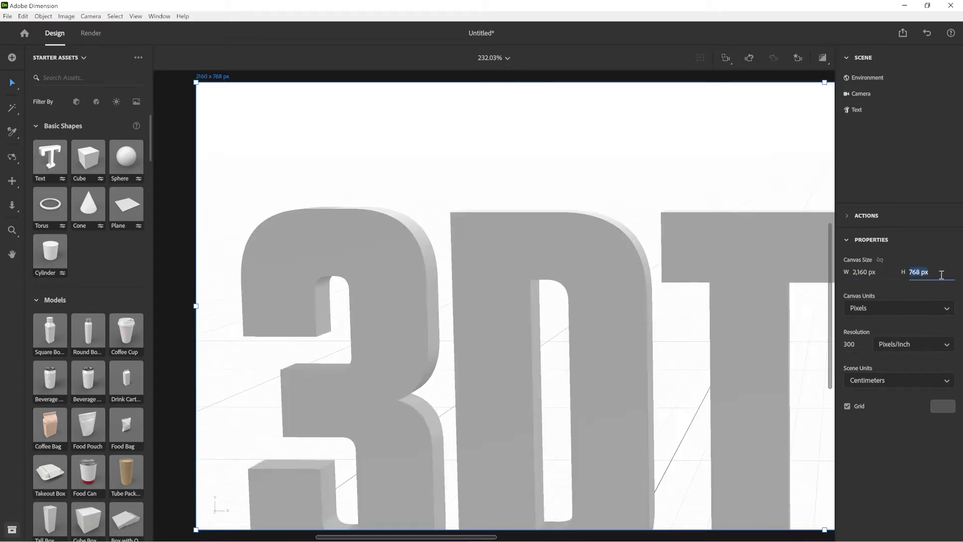
text(1080*2)
key(Return)
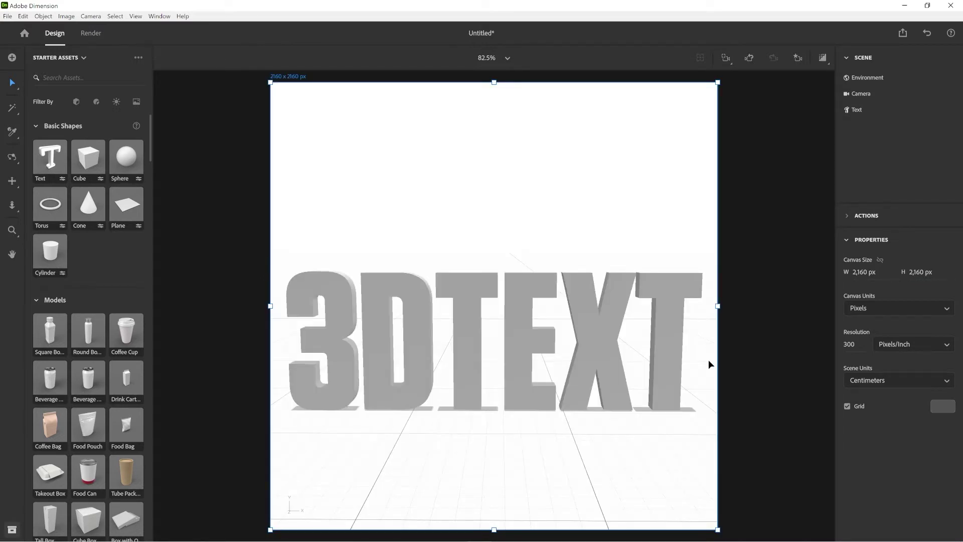
Step: Move the text slightly closer to the camera, to about Z 46.1 cm
click(663, 343)
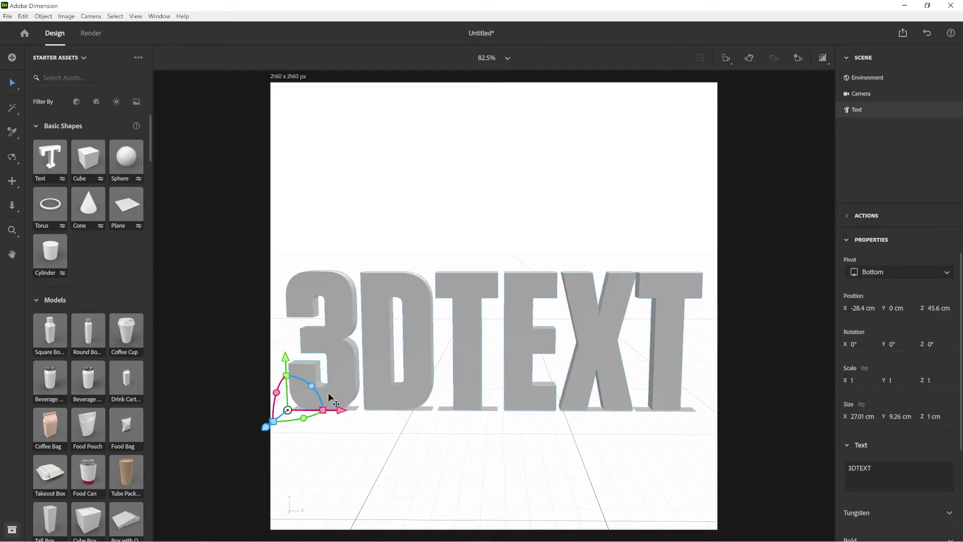
drag(265, 434, 265, 451)
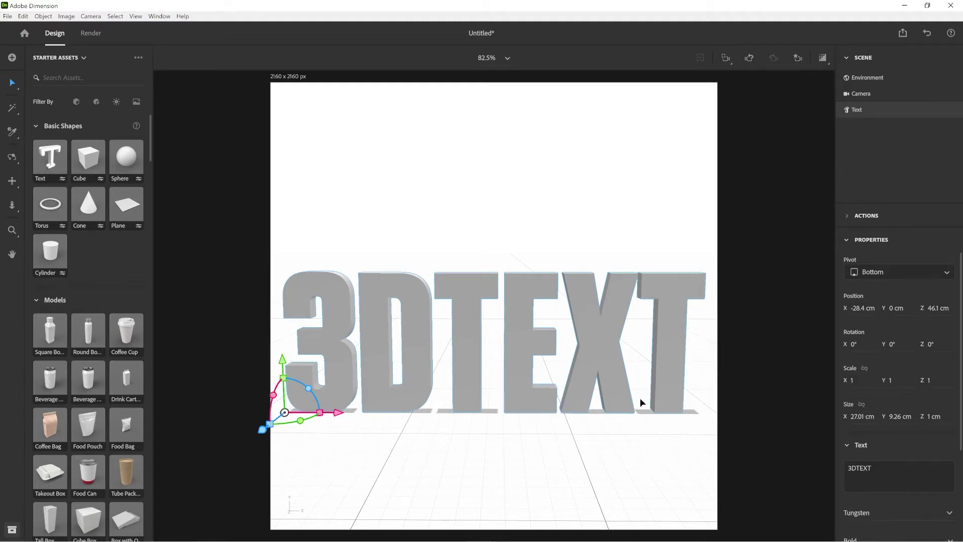
Step: Turn off the ground plane in the environment settings
click(878, 78)
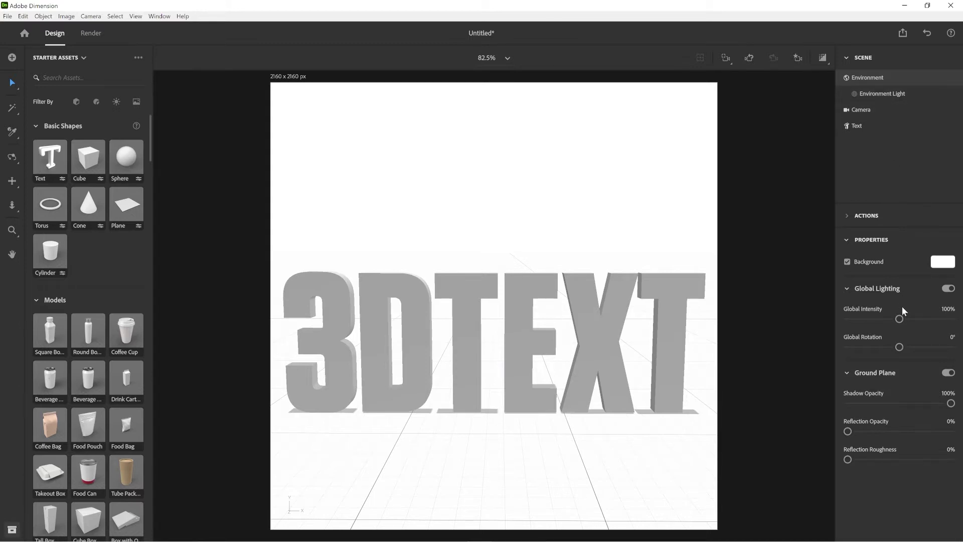
click(948, 373)
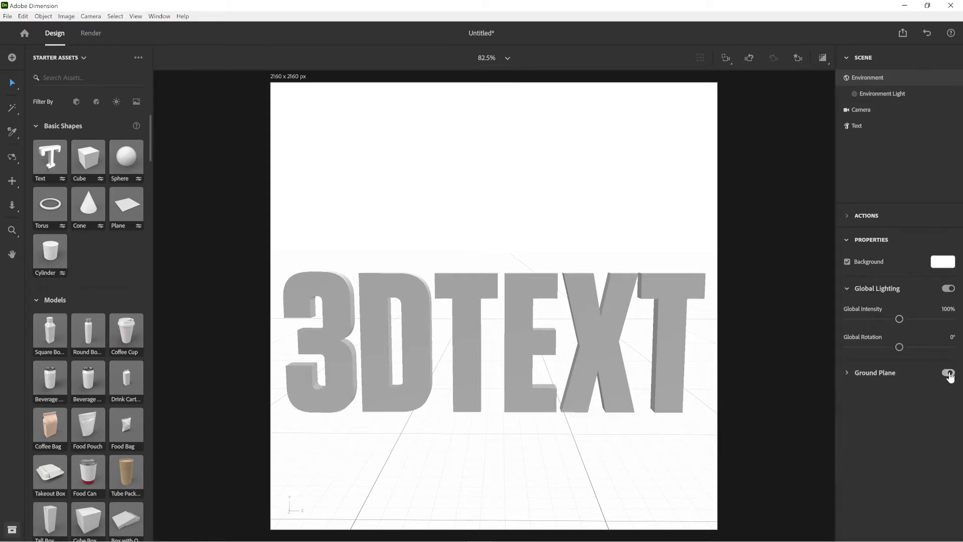
click(948, 373)
click(948, 373)
Step: Set the text's extrusion depth to 2 cm, trying 1 cm and 3 cm for comparison
click(866, 126)
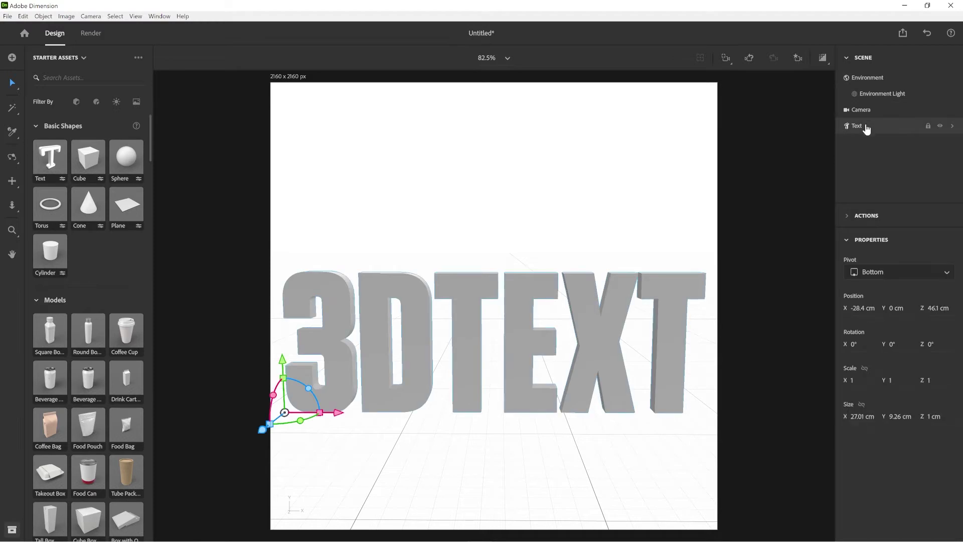
scroll(884, 301, down, 3)
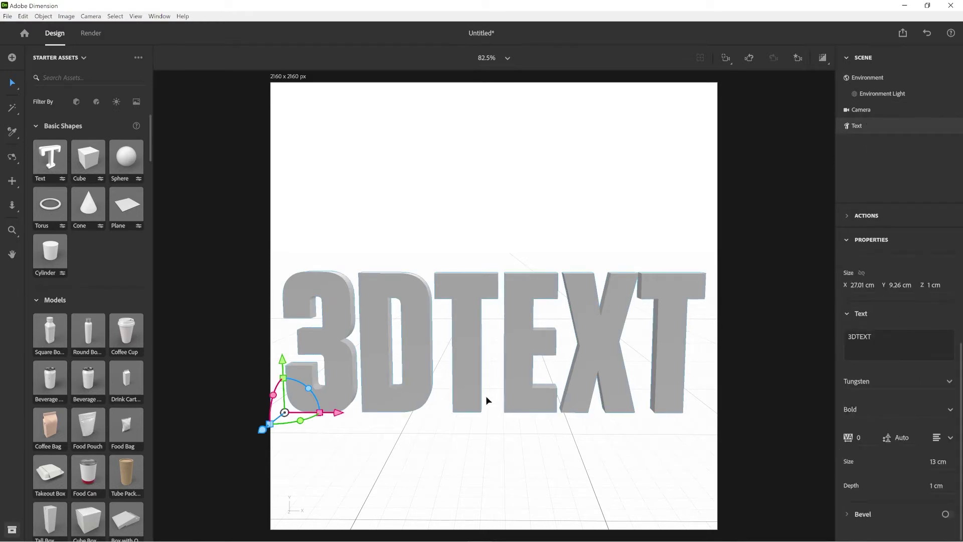
click(936, 485)
text(2)
key(Return)
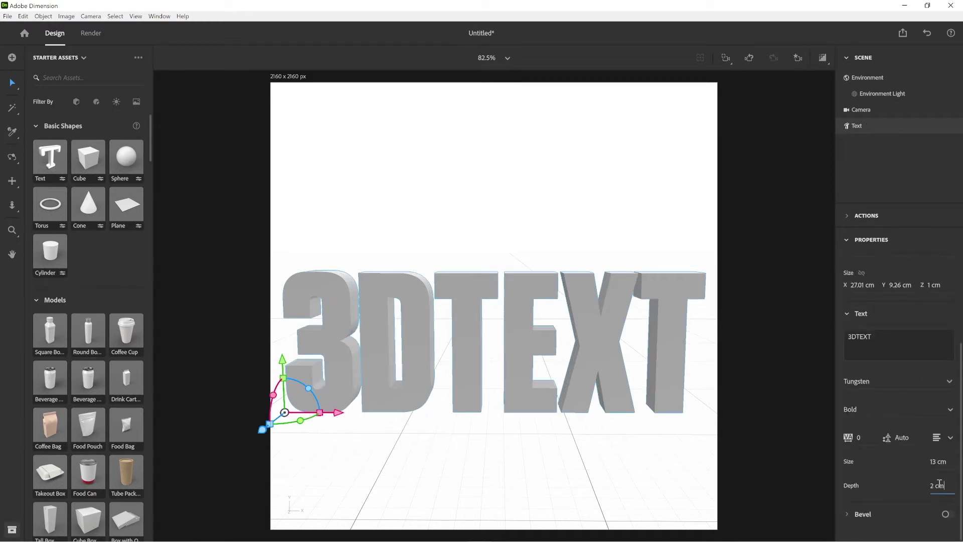
key(Up)
key(Down)
key(Down)
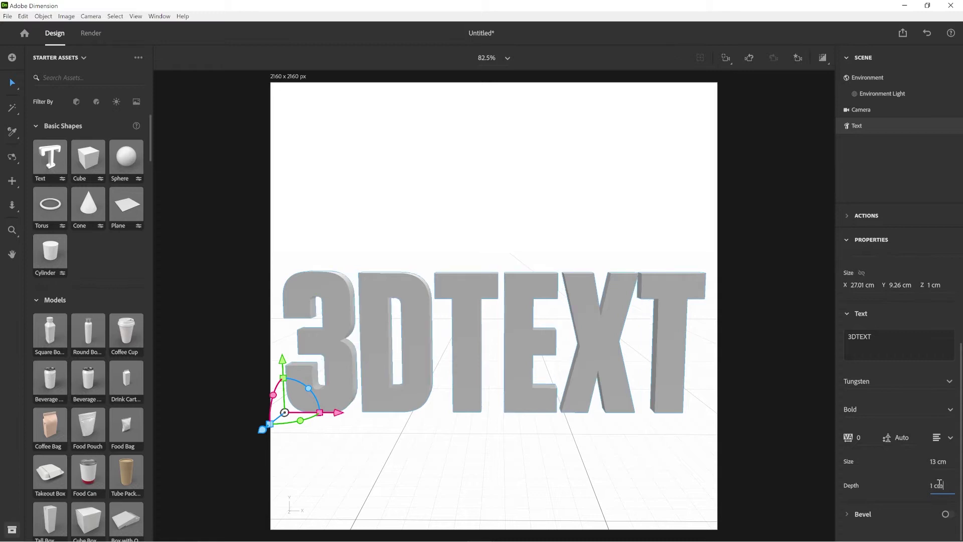
key(Up)
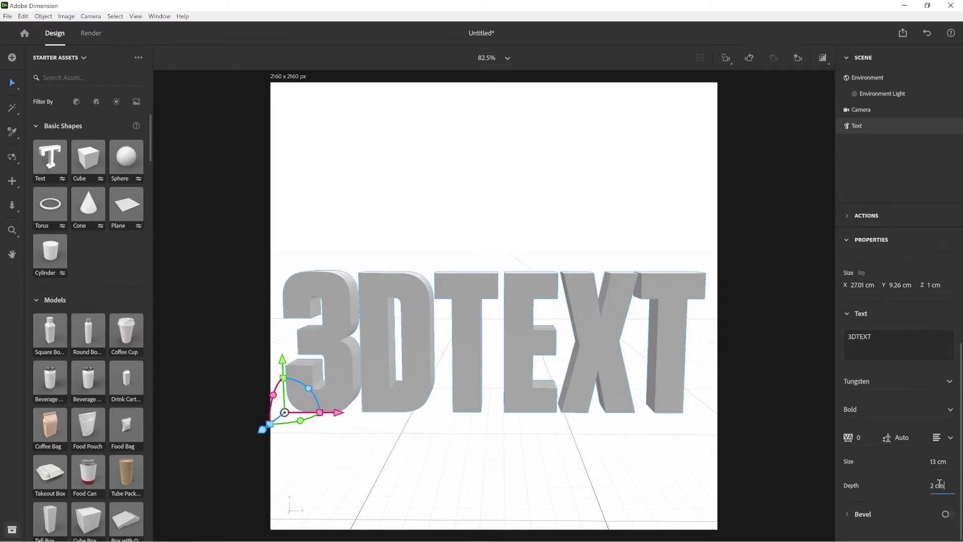
key(Up)
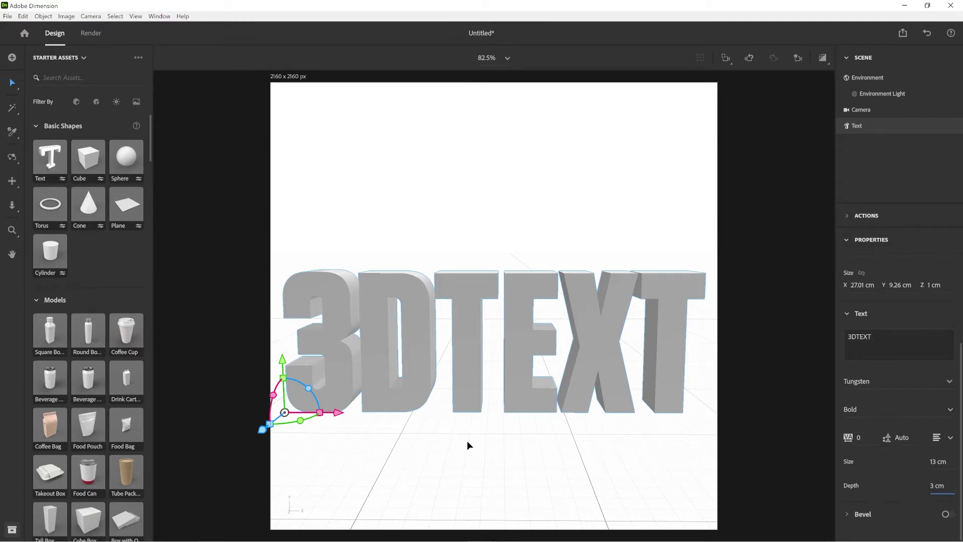
key(Down)
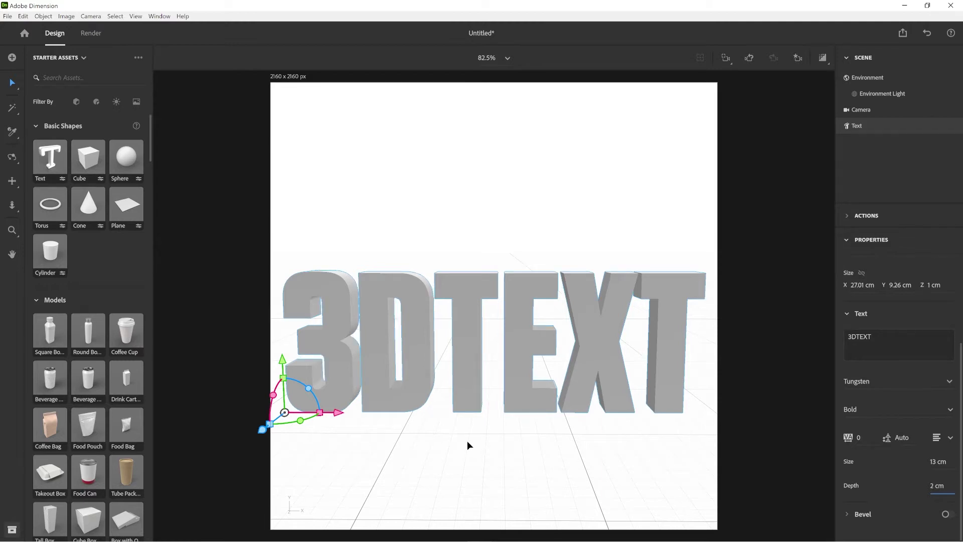
Step: Tighten the text's letter spacing to -10
click(860, 437)
key(Down)
key(Down)
key(Down)
key(Down)
key(Down)
key(Down)
key(Down)
key(Down)
key(Down)
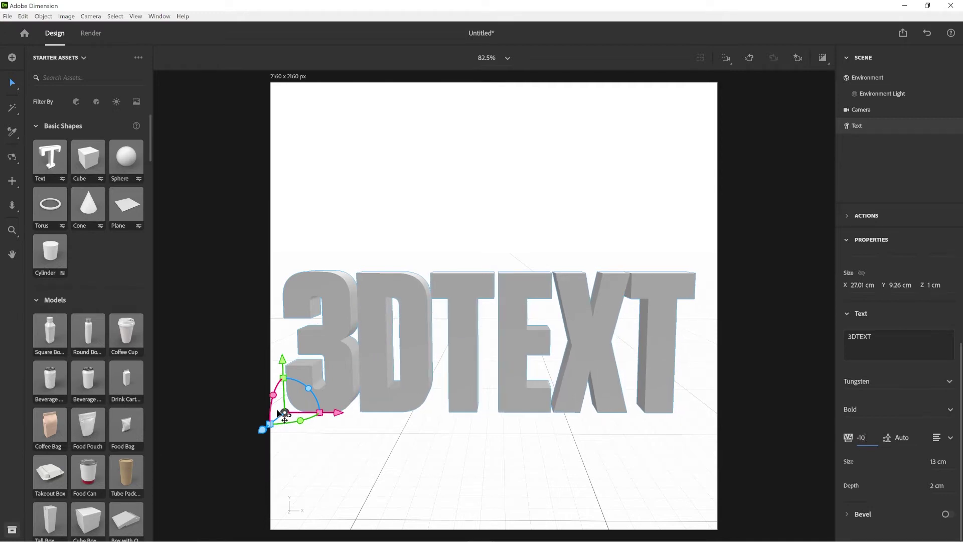
Step: Tilt the text slightly forward around its X axis and shift it slightly along X to centre it on the canvas
mouse_move(273, 404)
mouse_down()
mouse_move(276, 412)
mouse_move(272, 372)
mouse_move(272, 409)
mouse_up()
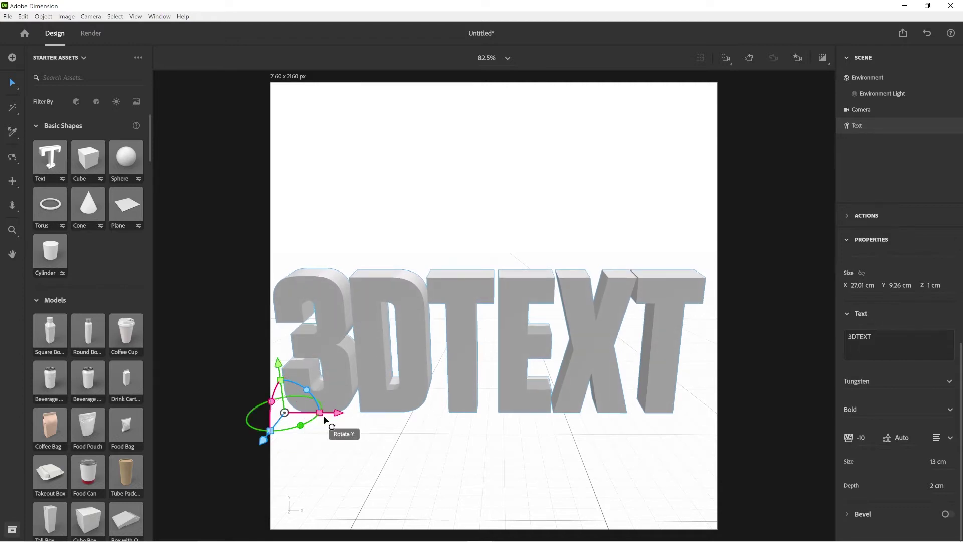
drag(340, 415, 344, 419)
drag(275, 409, 283, 418)
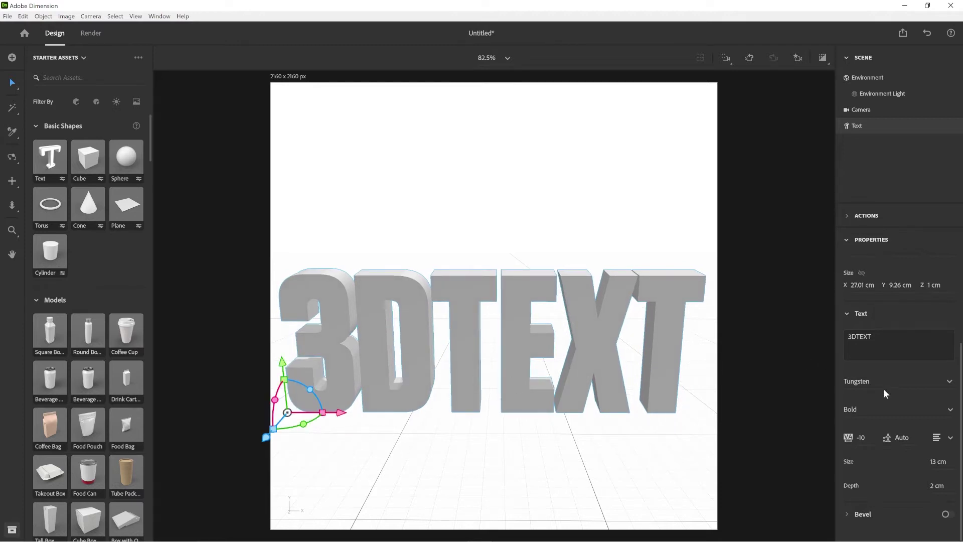
Step: Enable the text's bevel and choose the Classic Outline style
click(858, 517)
scroll(908, 483, down, 3)
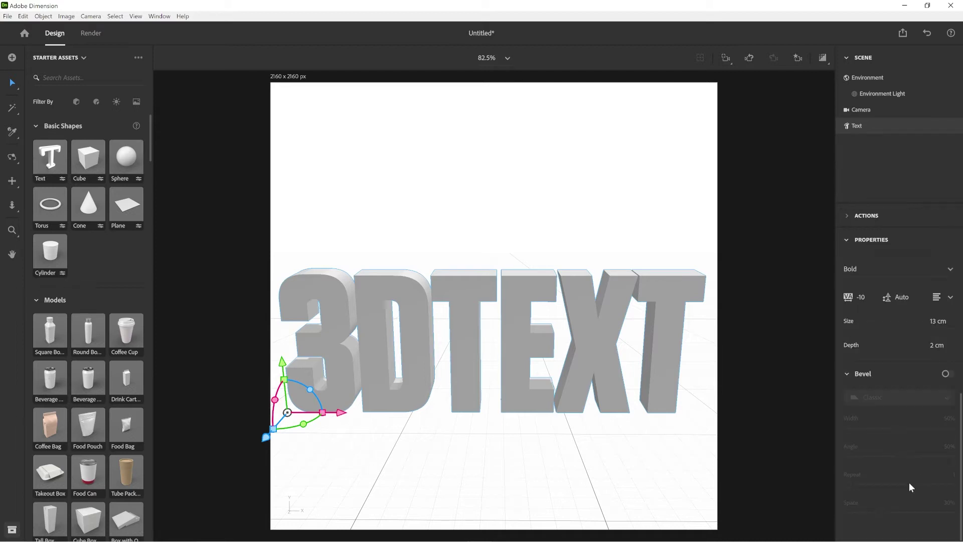
click(946, 374)
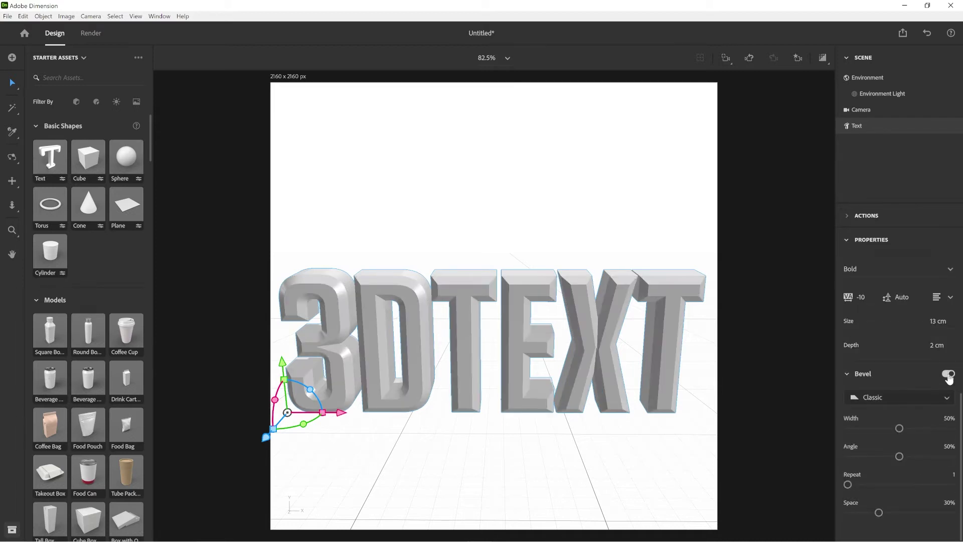
click(896, 398)
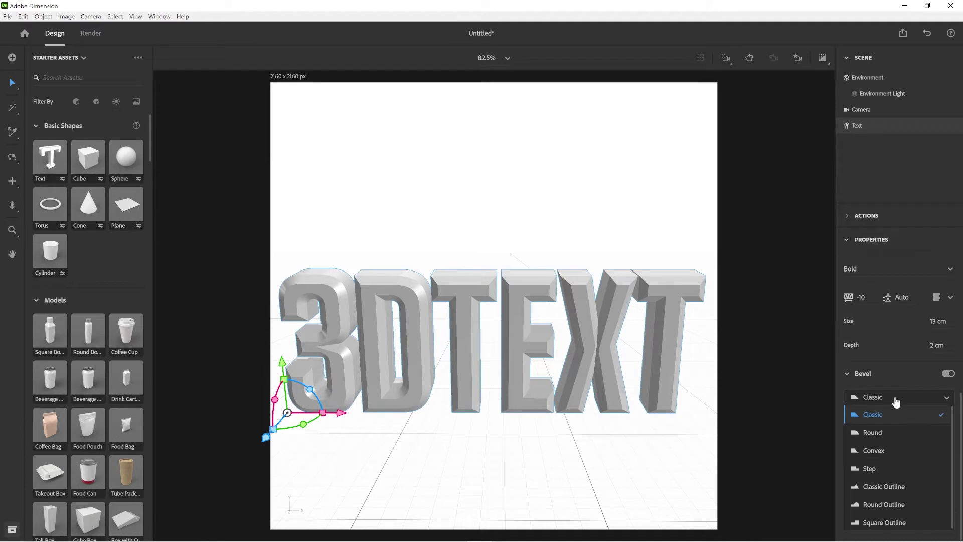
click(882, 486)
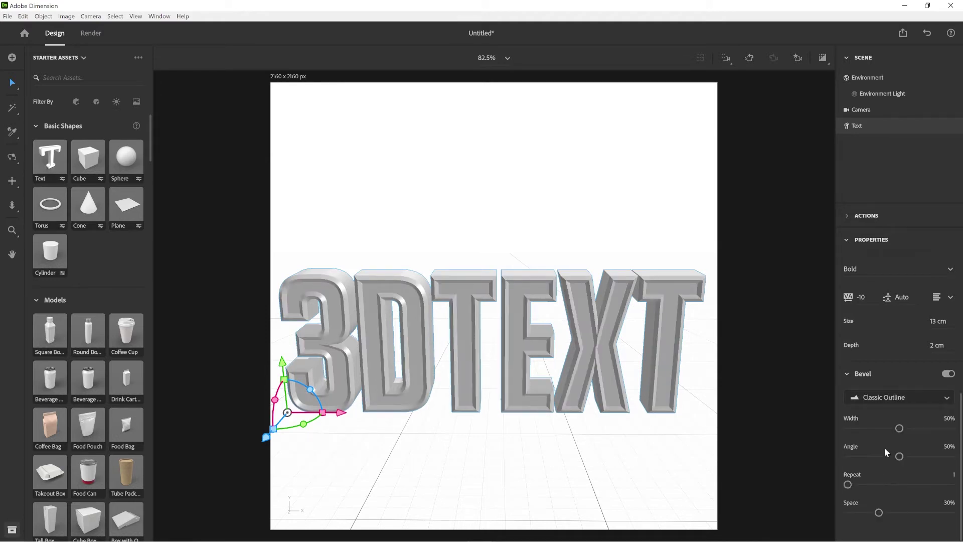
Step: Adjust the bevel to a width of 29% and an angle of about 54%, with the repeat at its minimum
drag(899, 429, 878, 435)
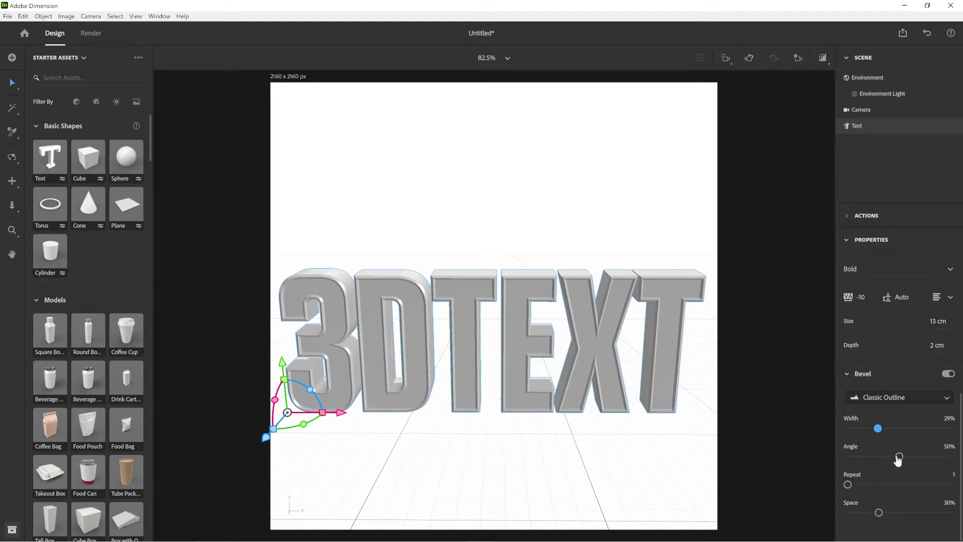
drag(898, 461, 936, 462)
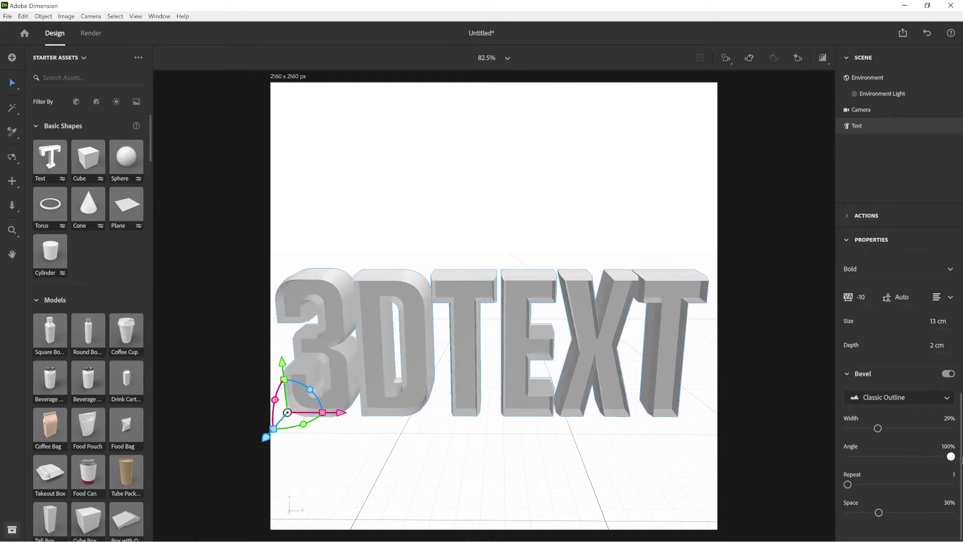
drag(951, 456, 905, 464)
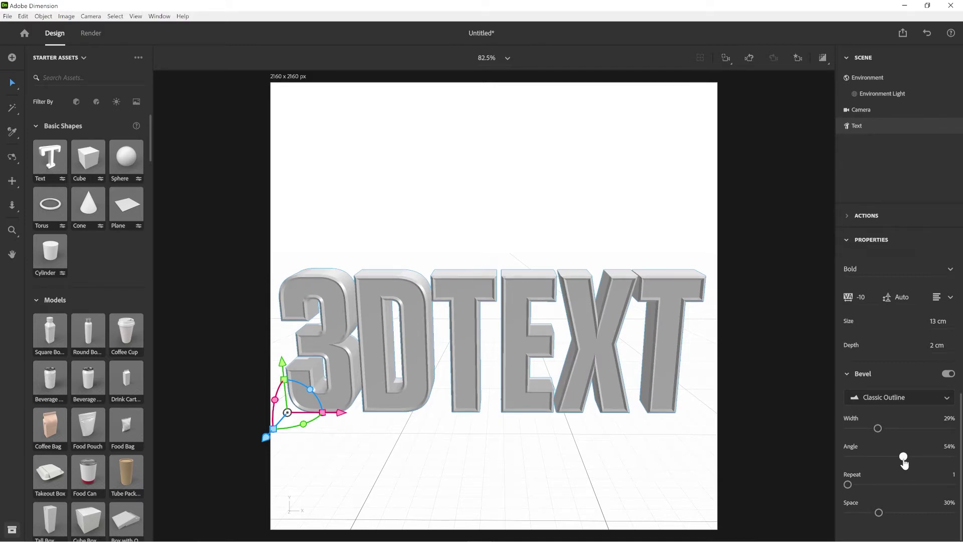
drag(904, 464, 906, 463)
click(950, 418)
drag(848, 484, 823, 489)
Step: Open the text's materials and apply the purple Rainbow metallic starter material to the Side surface
click(952, 126)
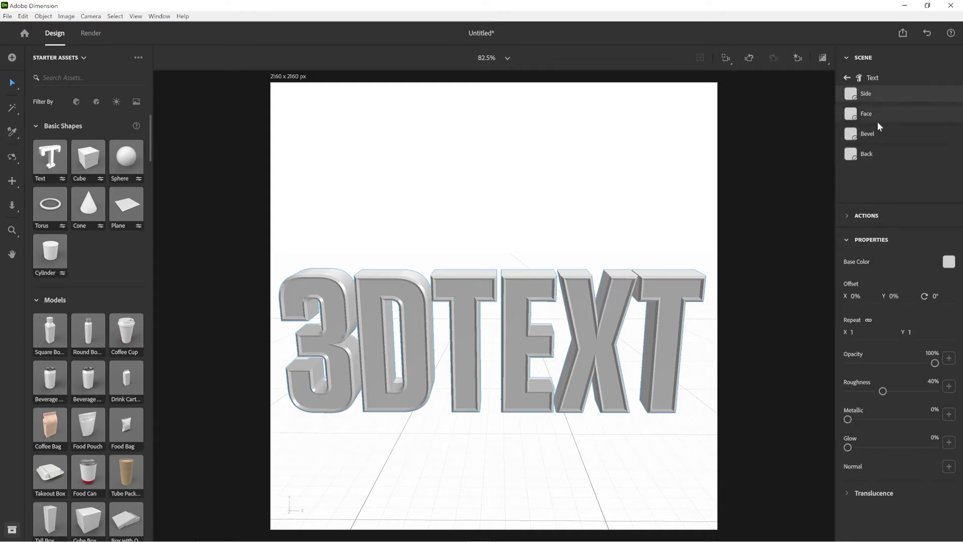
drag(150, 155, 164, 301)
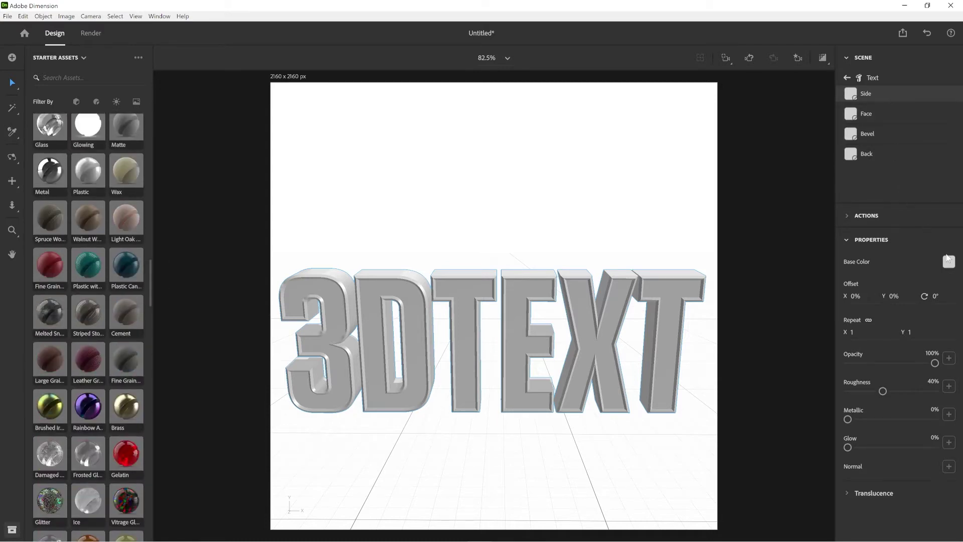
click(948, 263)
scroll(110, 362, down, 2)
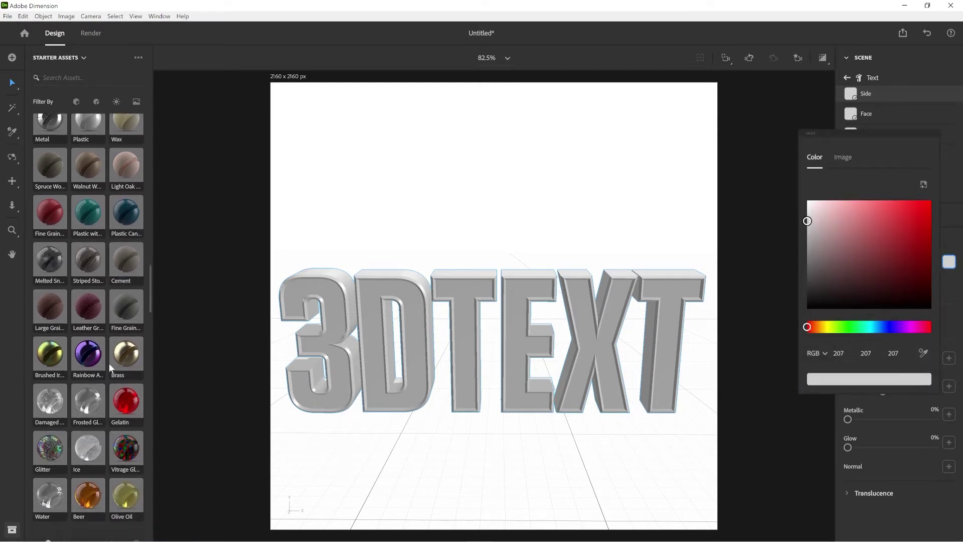
click(95, 350)
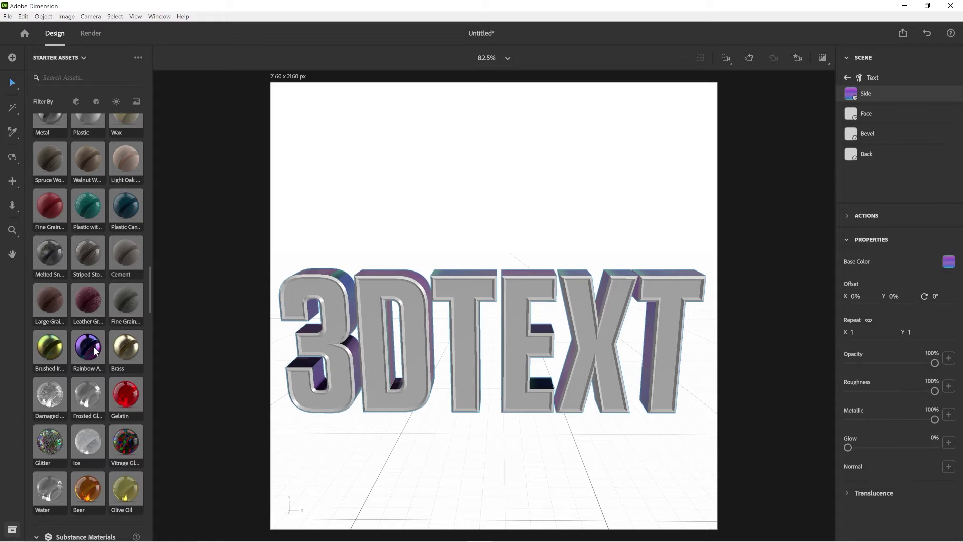
scroll(116, 315, down, 15)
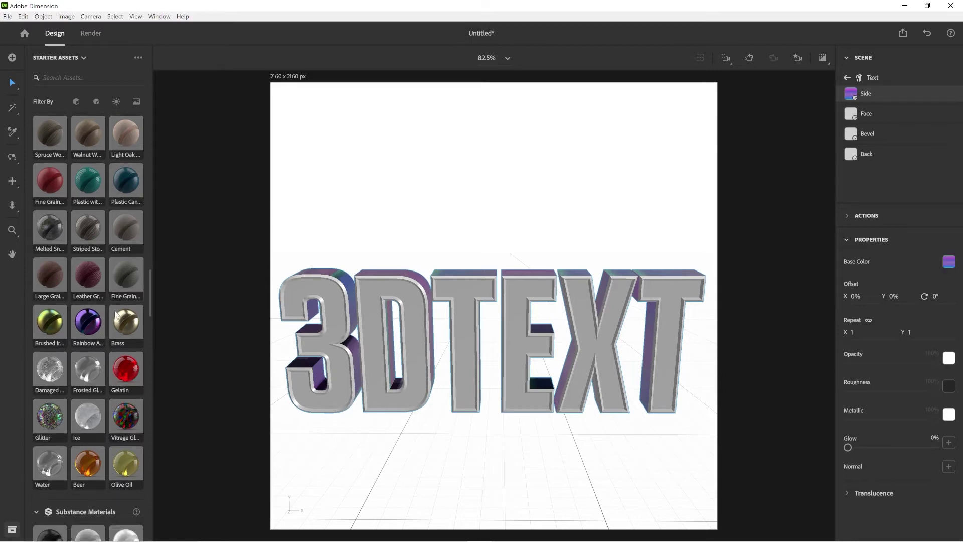
Step: Apply the purple Rainbow metallic starter material to the text's Bevel surface
scroll(115, 311, down, 8)
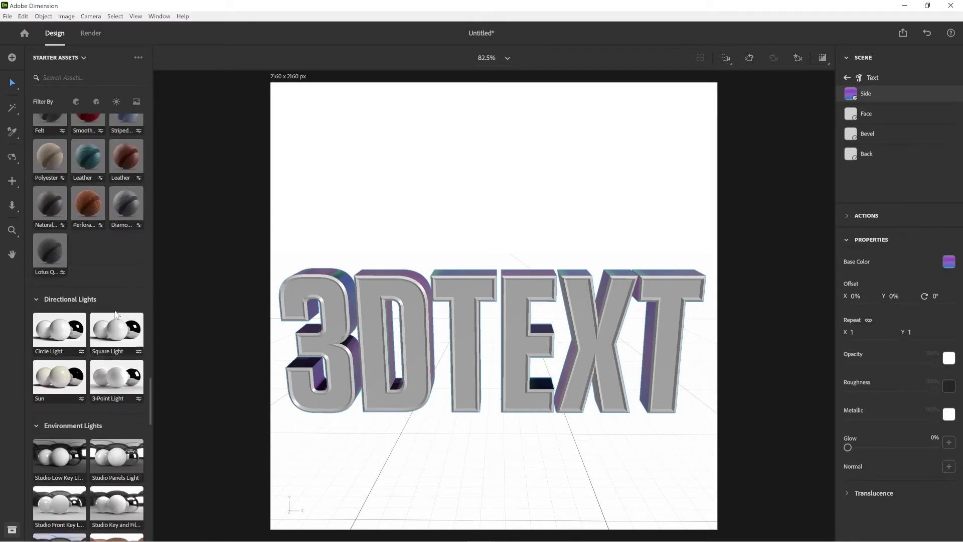
scroll(114, 309, up, 20)
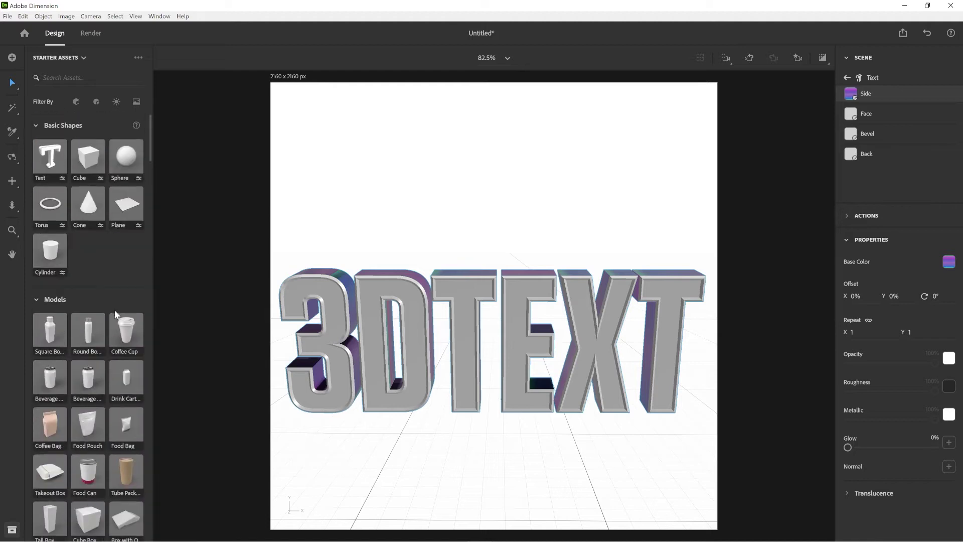
click(886, 136)
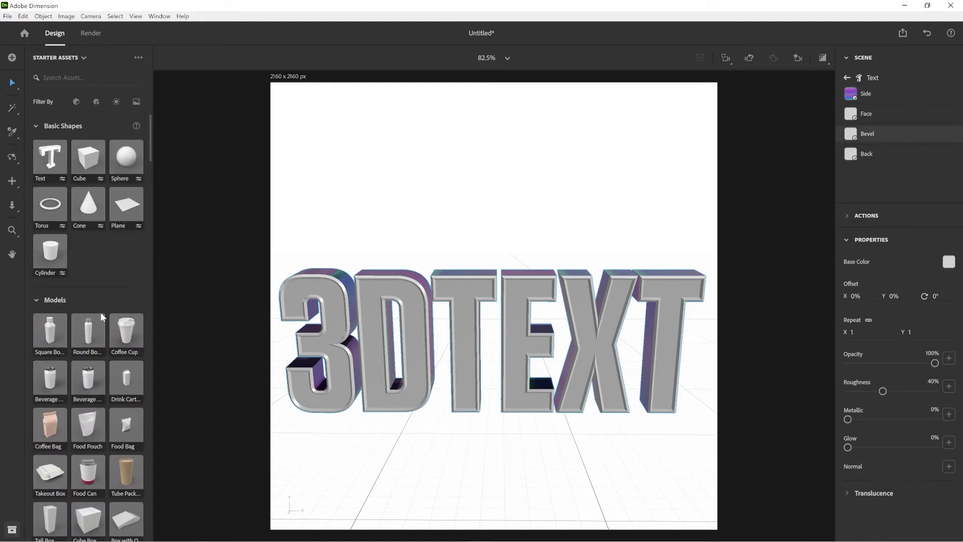
scroll(100, 312, down, 12)
scroll(101, 315, down, 5)
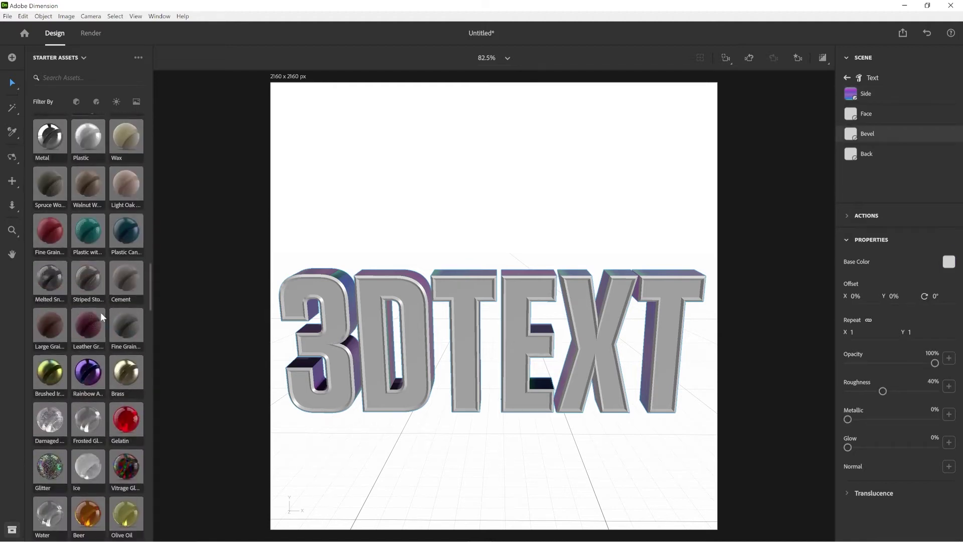
click(92, 367)
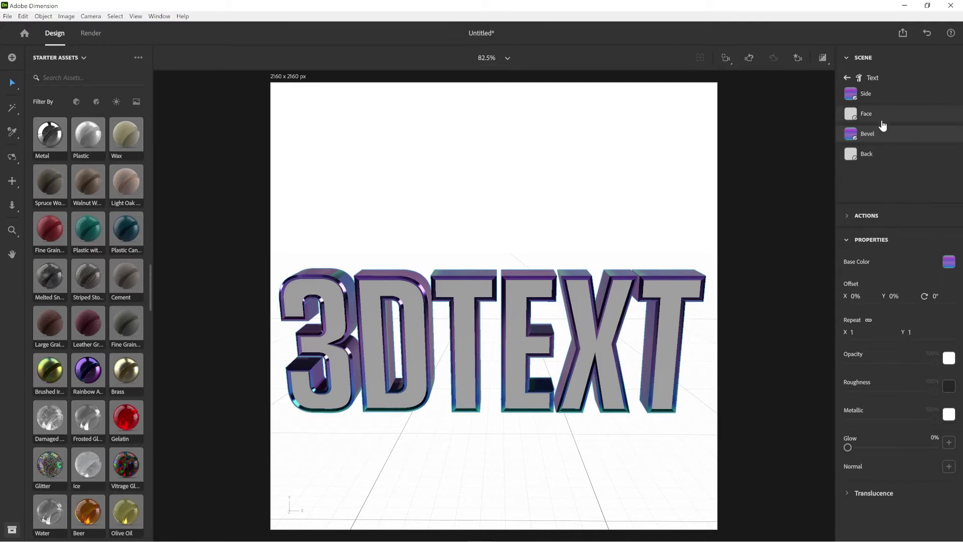
Step: Select the text's Face surface and try the green brushed metallic, Glitter and Gelatin starter materials on it
click(878, 117)
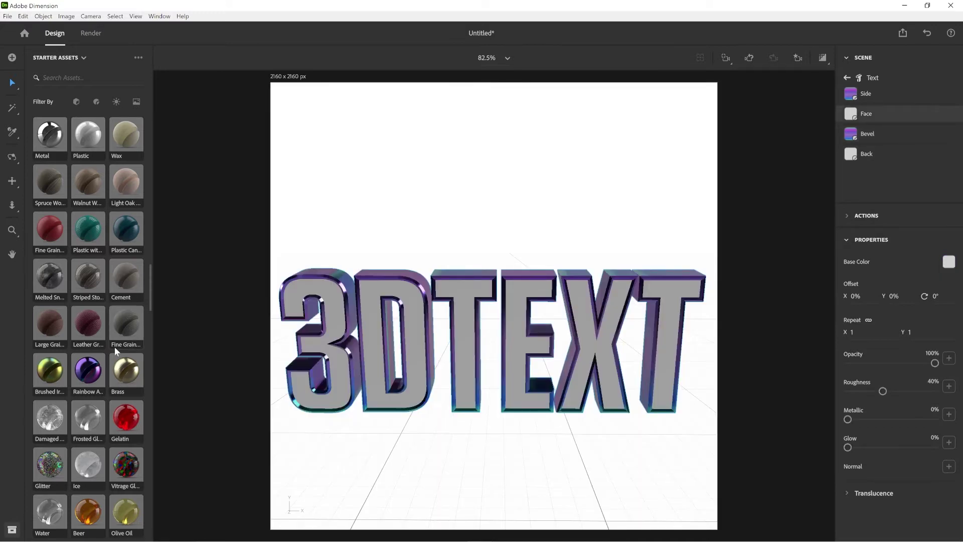
scroll(114, 348, down, 15)
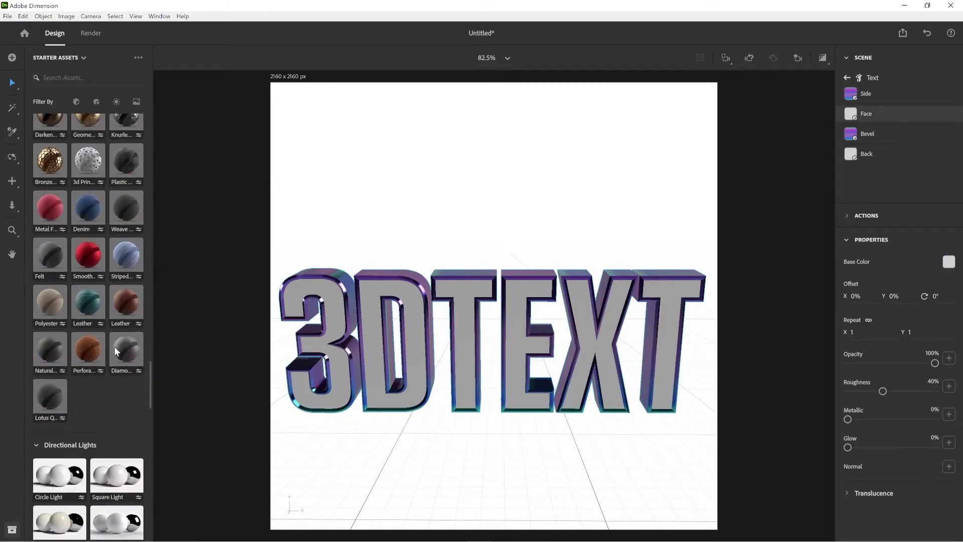
scroll(114, 347, up, 10)
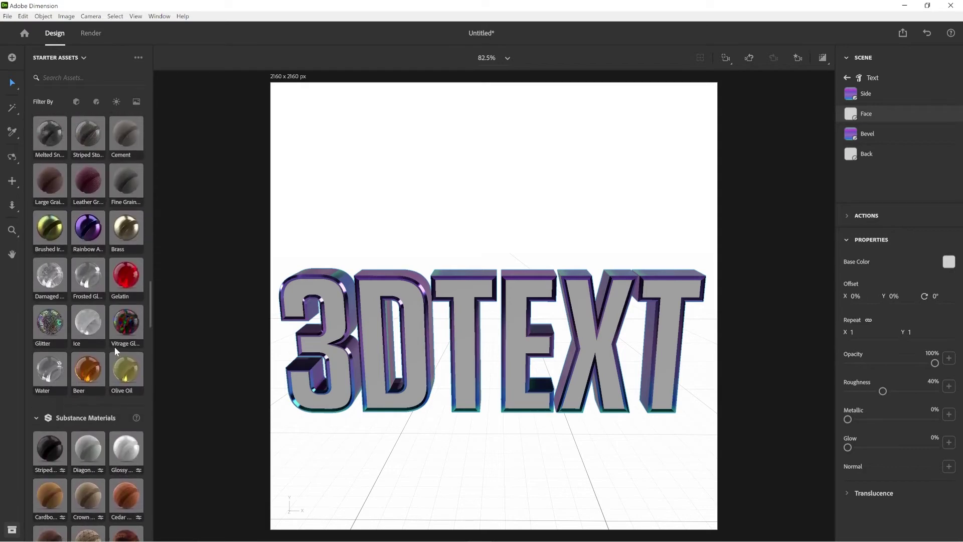
scroll(114, 347, up, 3)
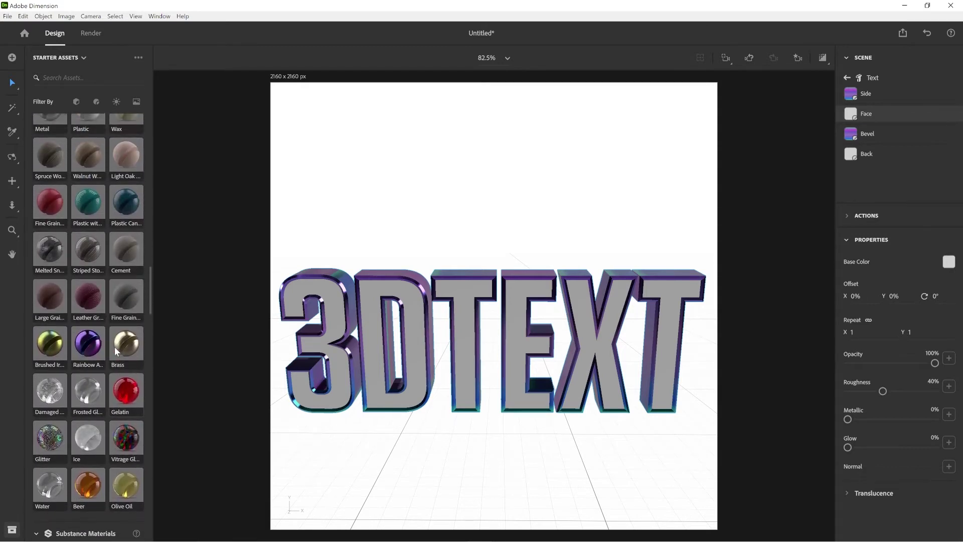
scroll(115, 350, up, 1)
scroll(115, 349, up, 4)
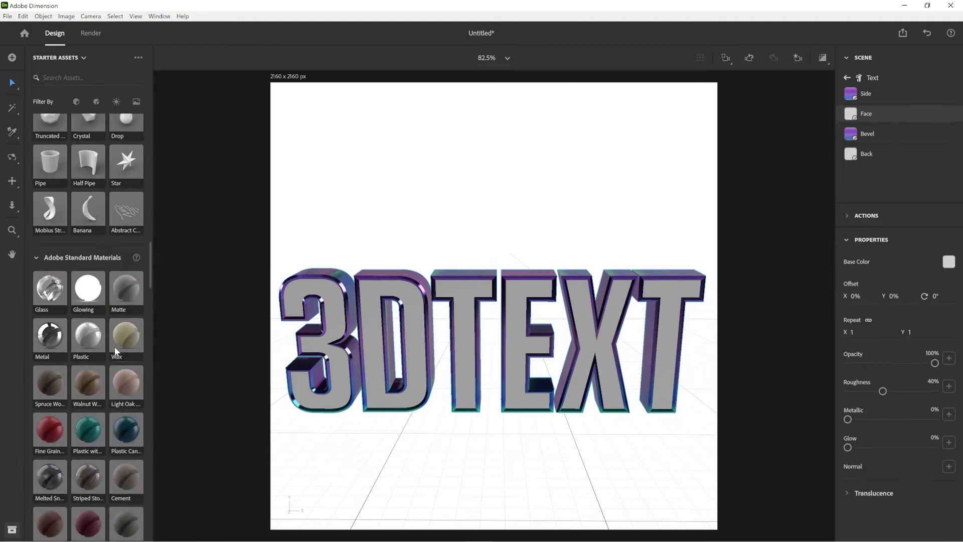
scroll(114, 347, down, 4)
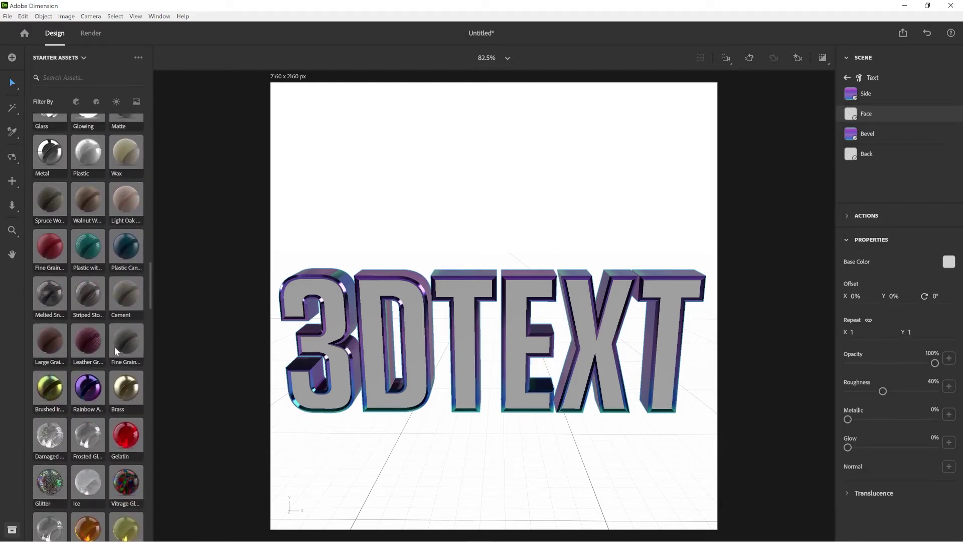
scroll(115, 347, down, 4)
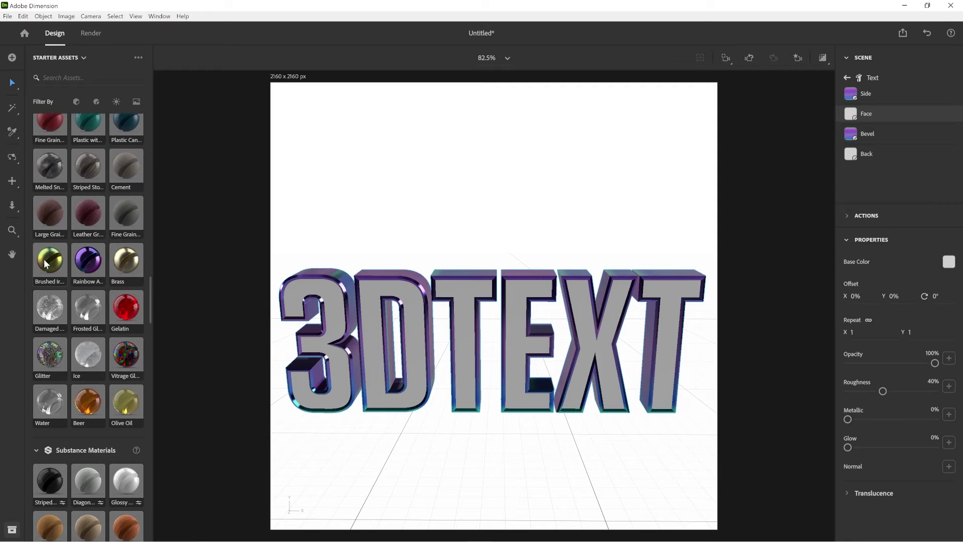
click(45, 261)
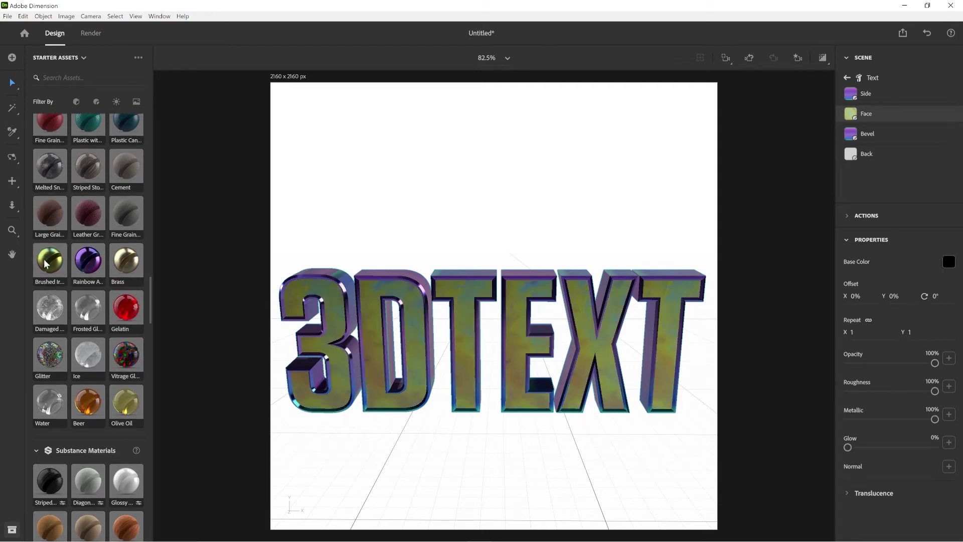
click(75, 298)
scroll(75, 297, down, 2)
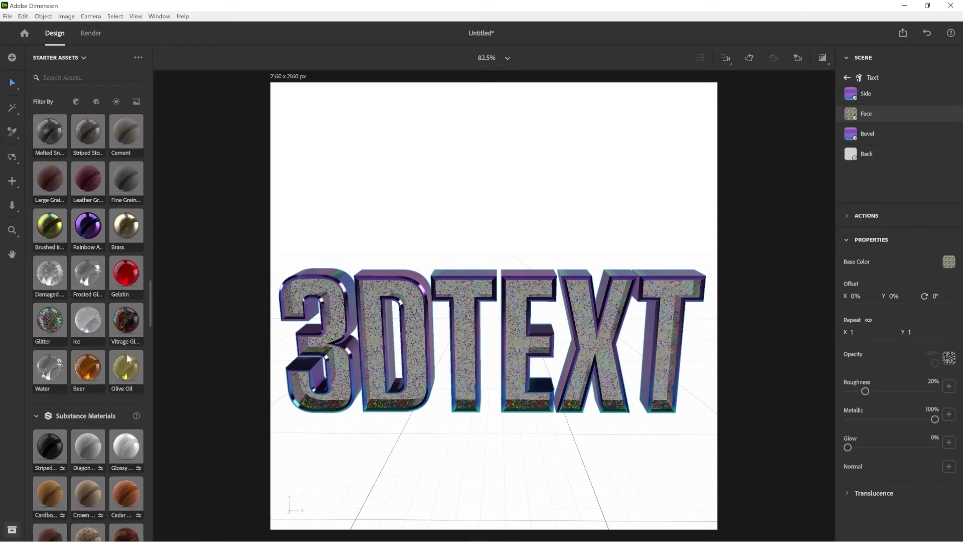
scroll(128, 357, down, 10)
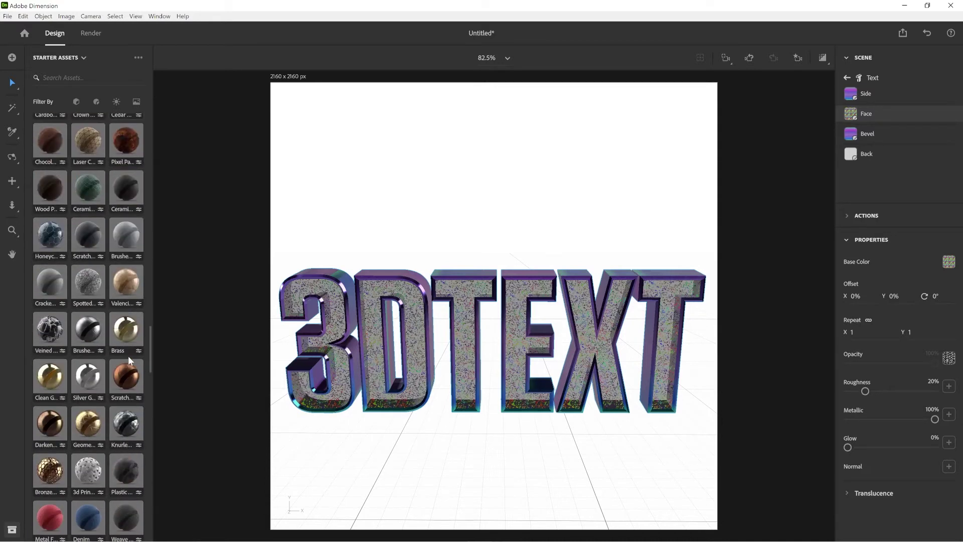
scroll(128, 356, up, 8)
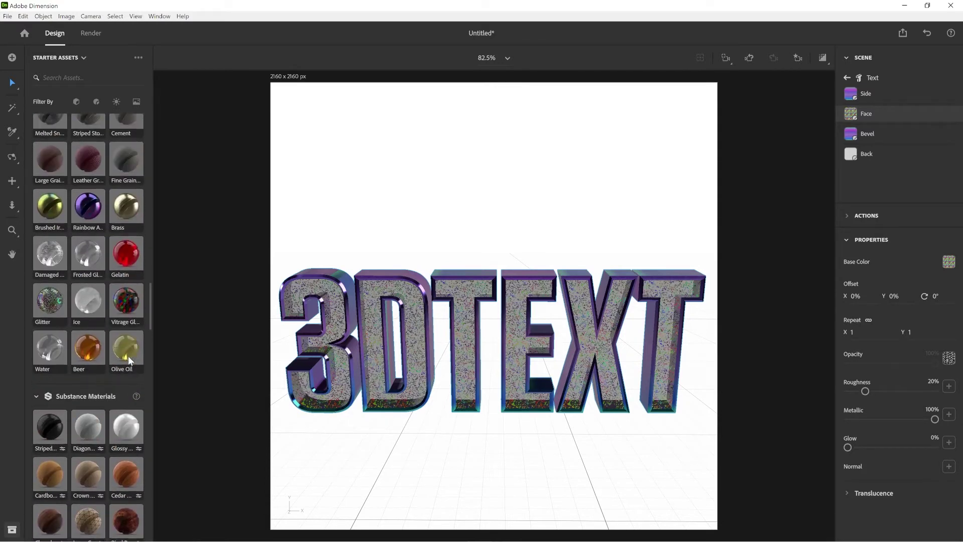
click(126, 251)
scroll(126, 283, up, 1)
scroll(126, 284, up, 9)
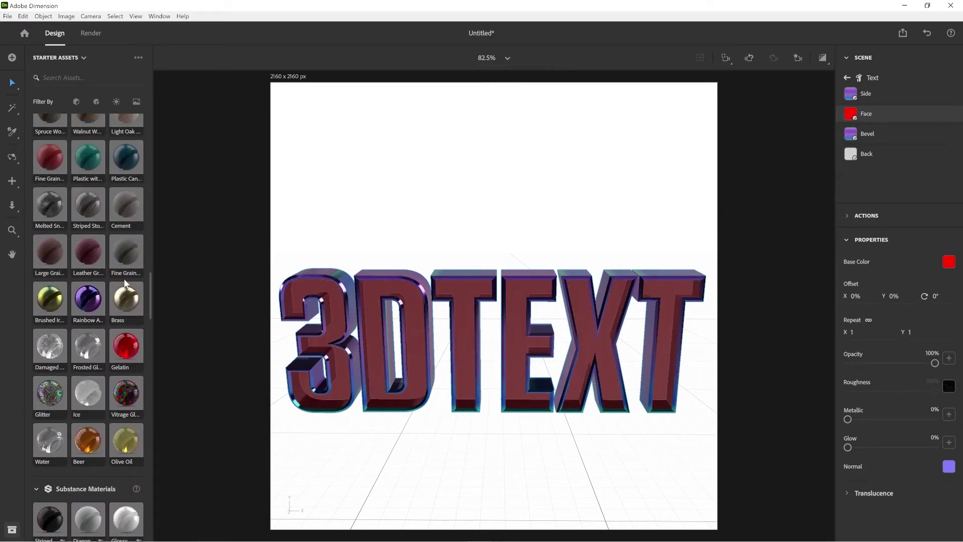
Step: Apply the Metal standard material to the Face surface and change its base color to a bright, saturated green
click(50, 357)
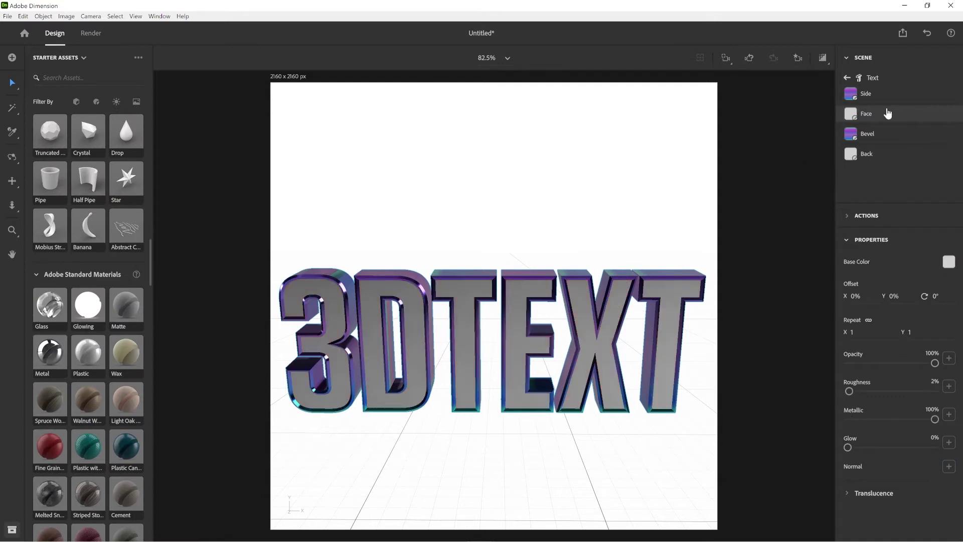
click(948, 265)
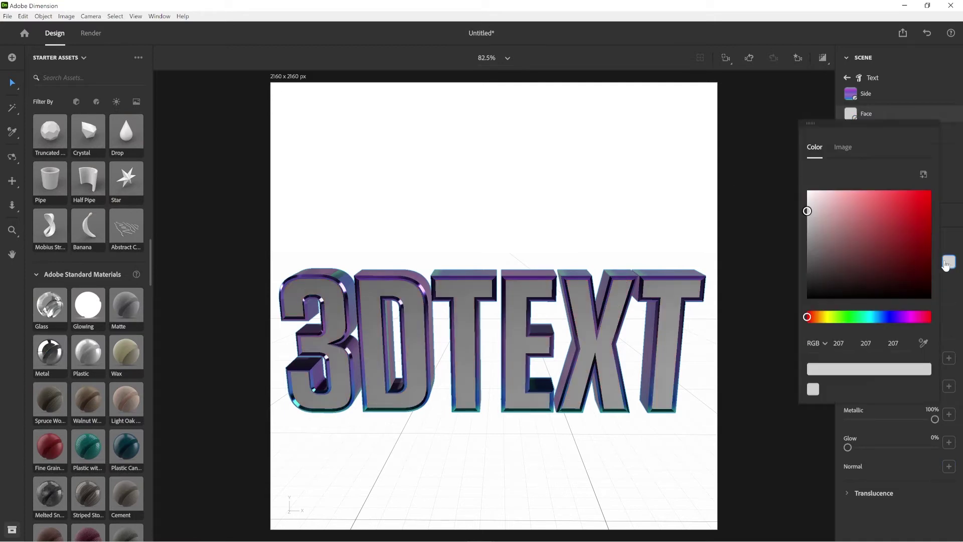
drag(827, 317, 844, 319)
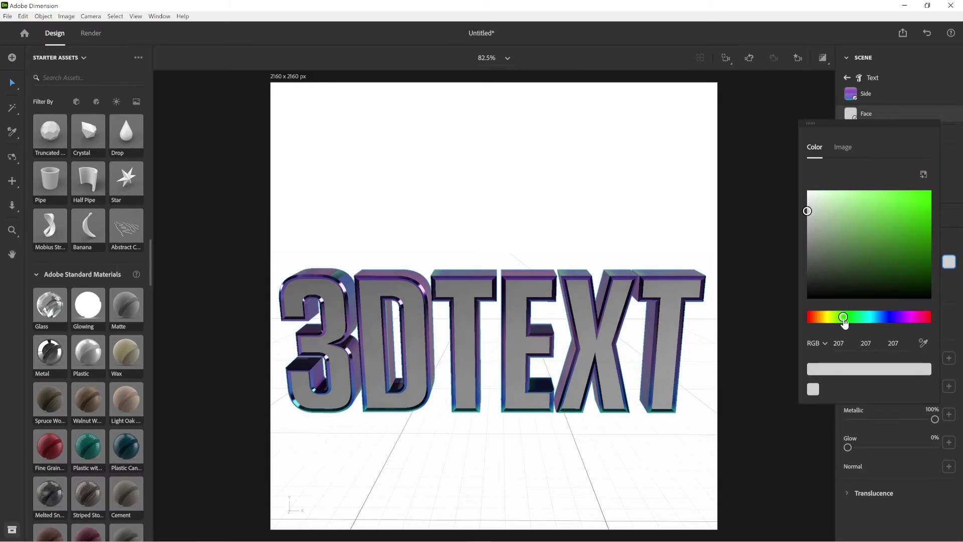
click(928, 218)
click(949, 262)
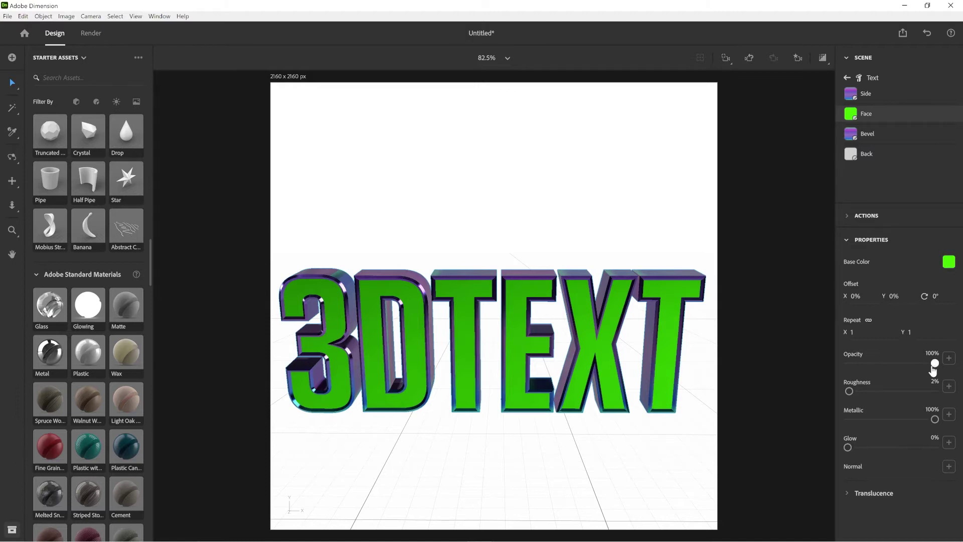
Step: Set the Face material's roughness and metallic to 0% and its glow to 69%, keeping opacity at 100%
drag(933, 370, 792, 397)
key(ctrl+z)
drag(935, 421, 806, 432)
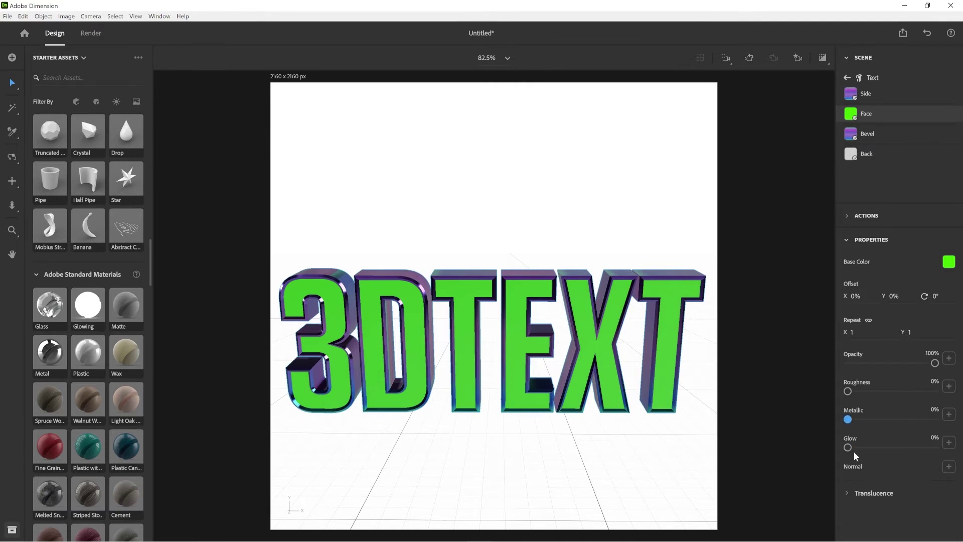
drag(848, 447, 908, 454)
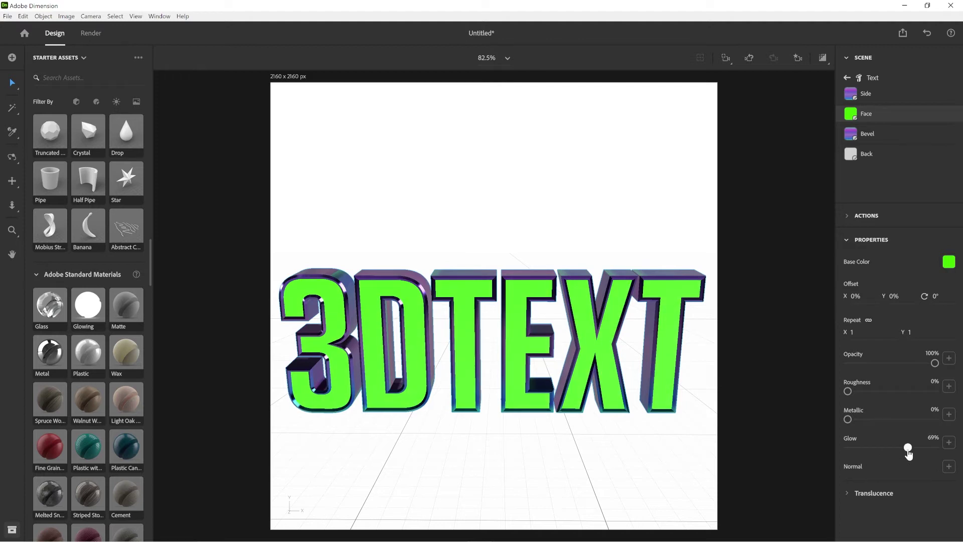
Step: Try the Face material's translucence at 100% and return it to 0%
click(852, 493)
scroll(920, 453, down, 2)
drag(862, 440, 949, 441)
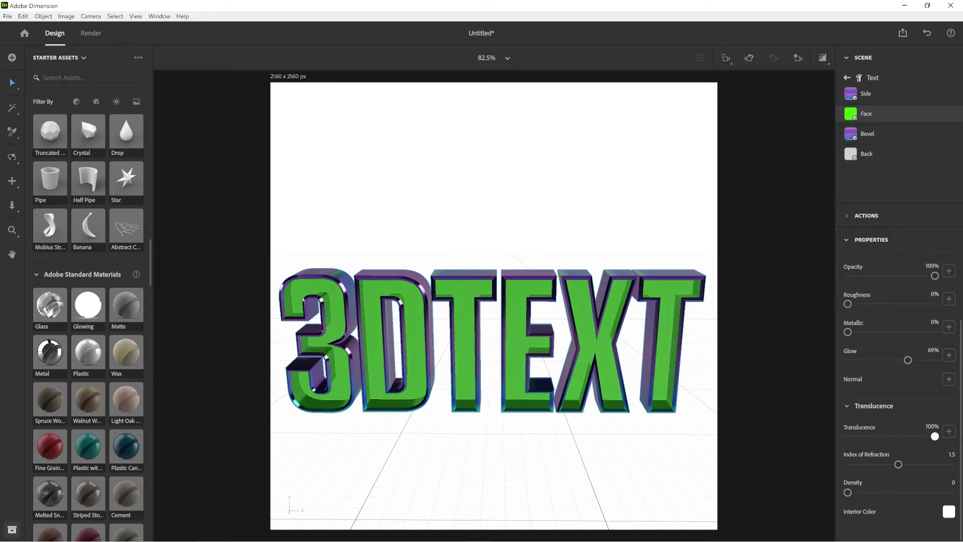
drag(934, 437, 941, 471)
scroll(896, 404, up, 3)
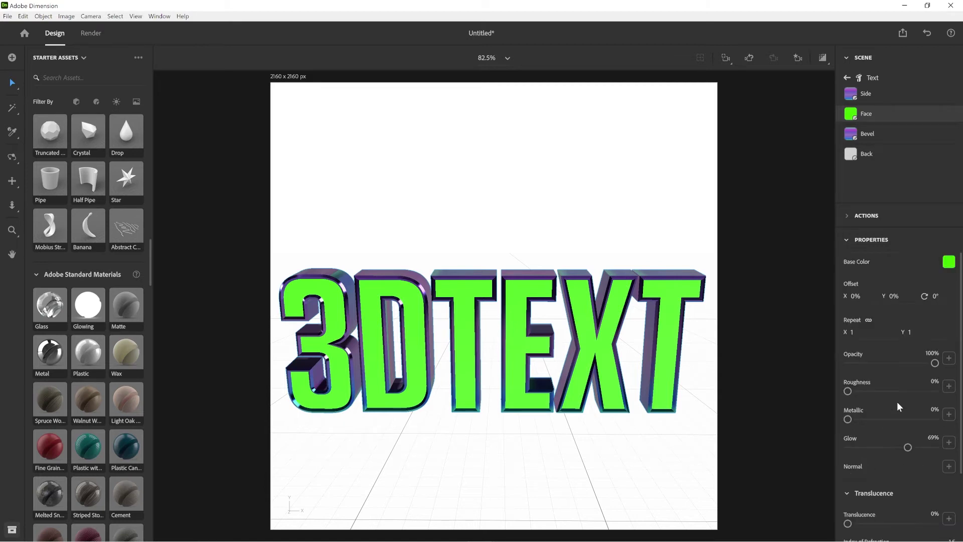
Step: Look through the Side material's properties and try a glow of 44% on the Bevel material before resetting it to 0%
click(889, 97)
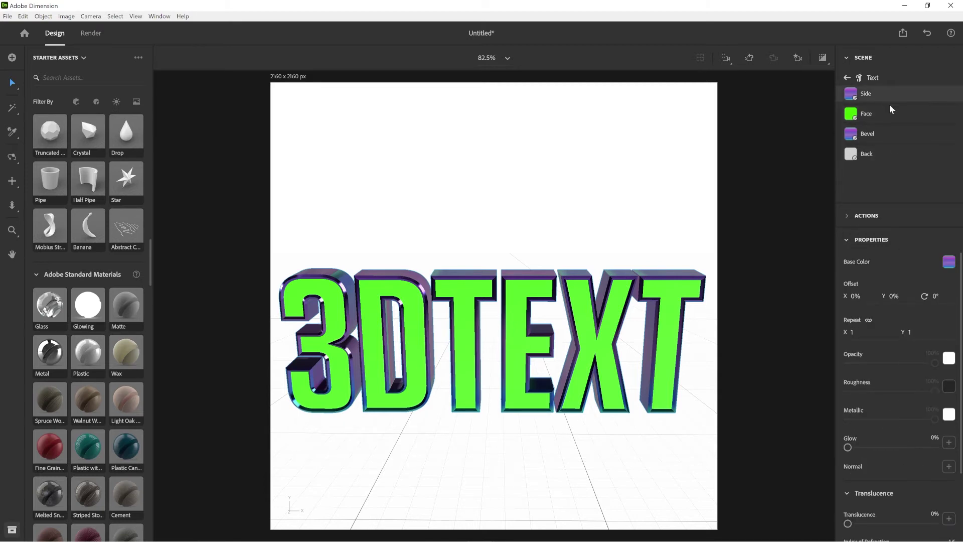
scroll(914, 255, down, 3)
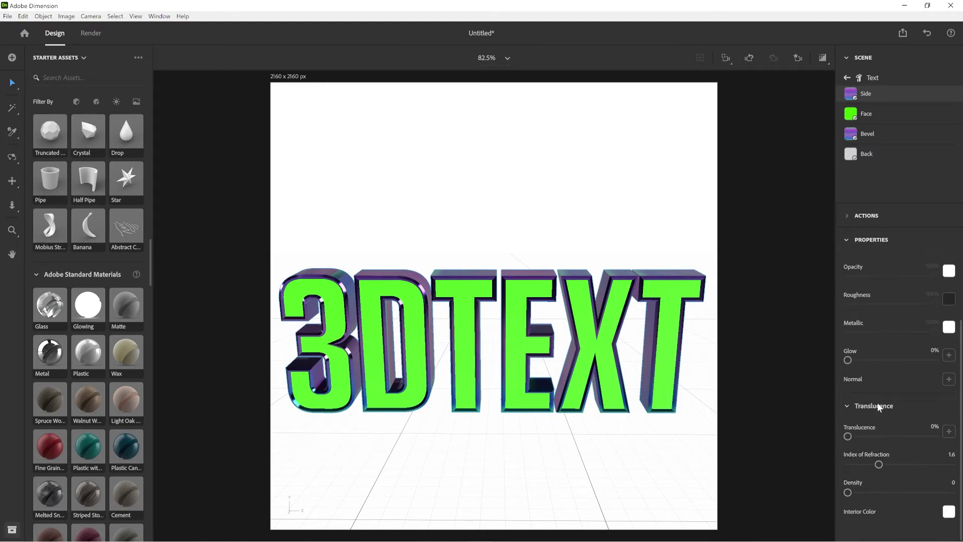
scroll(885, 386, up, 3)
click(870, 134)
scroll(896, 356, down, 3)
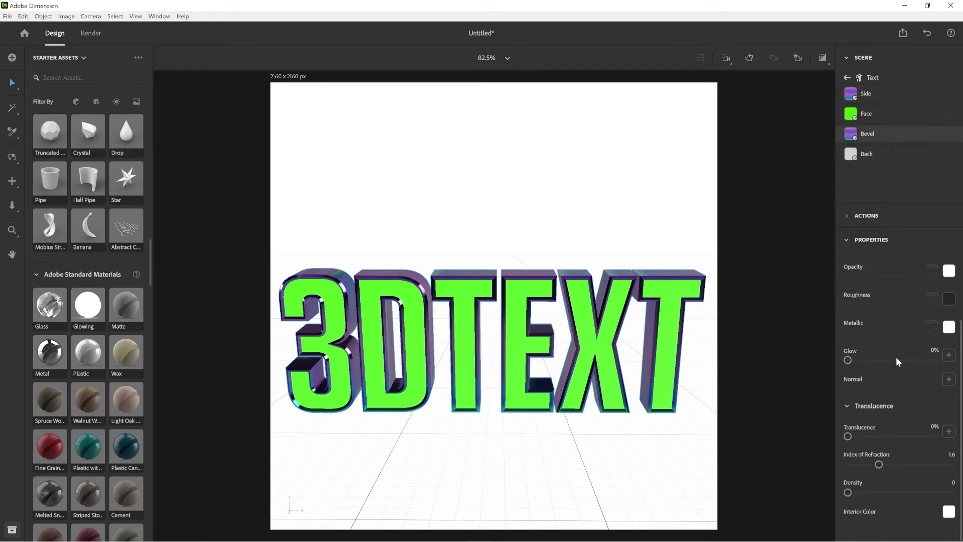
click(882, 360)
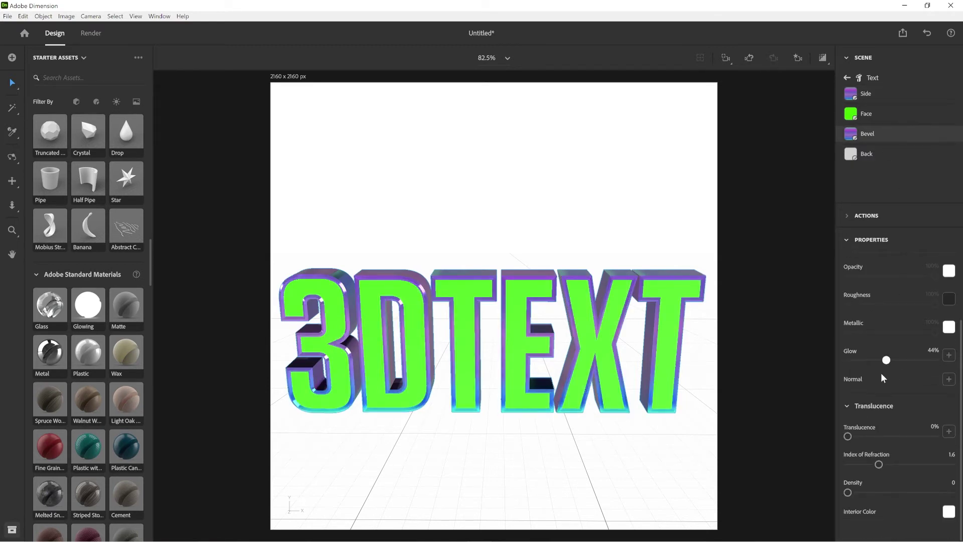
drag(884, 375, 855, 385)
scroll(899, 380, up, 3)
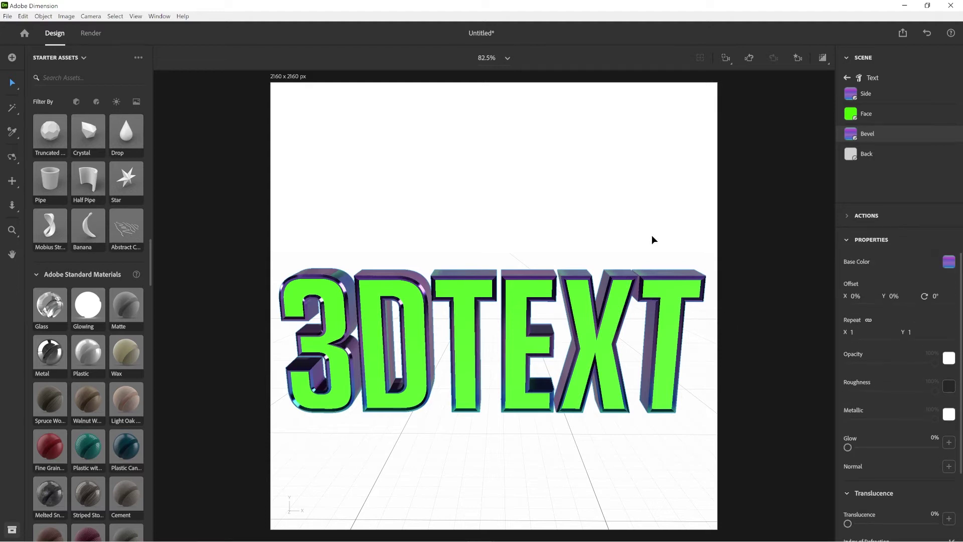
Step: Render the 3DTEXT scene at High (Slow) quality as a PSD with 16 bits per channel
click(90, 34)
click(924, 127)
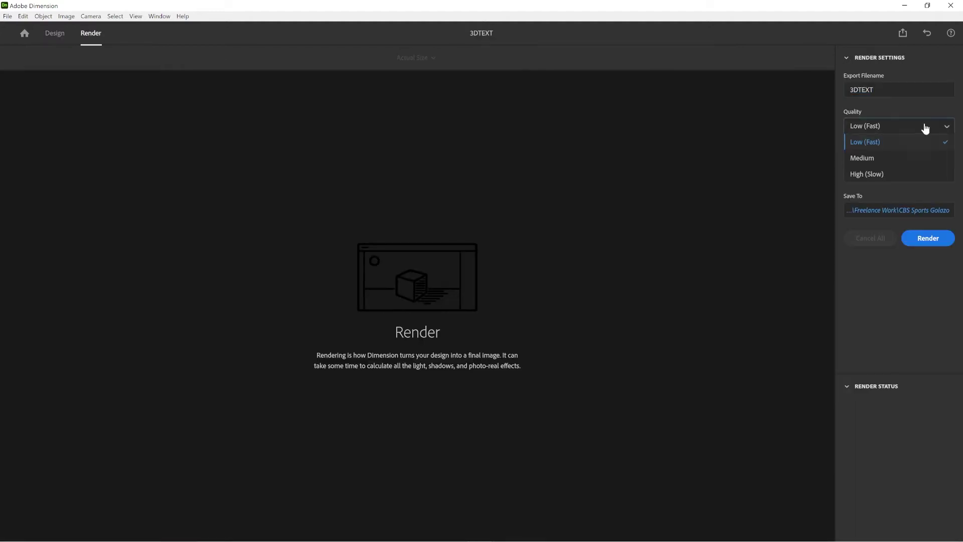
click(890, 175)
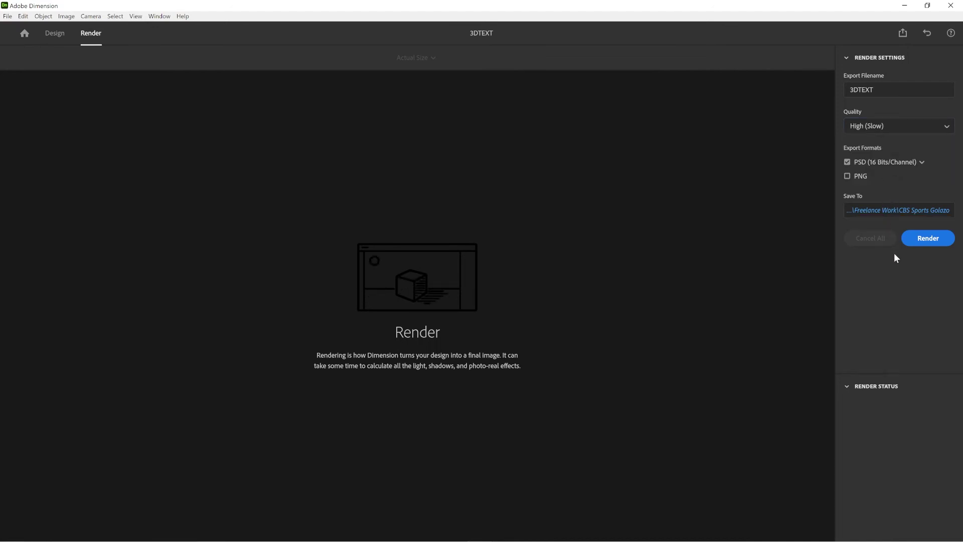
click(918, 125)
click(918, 125)
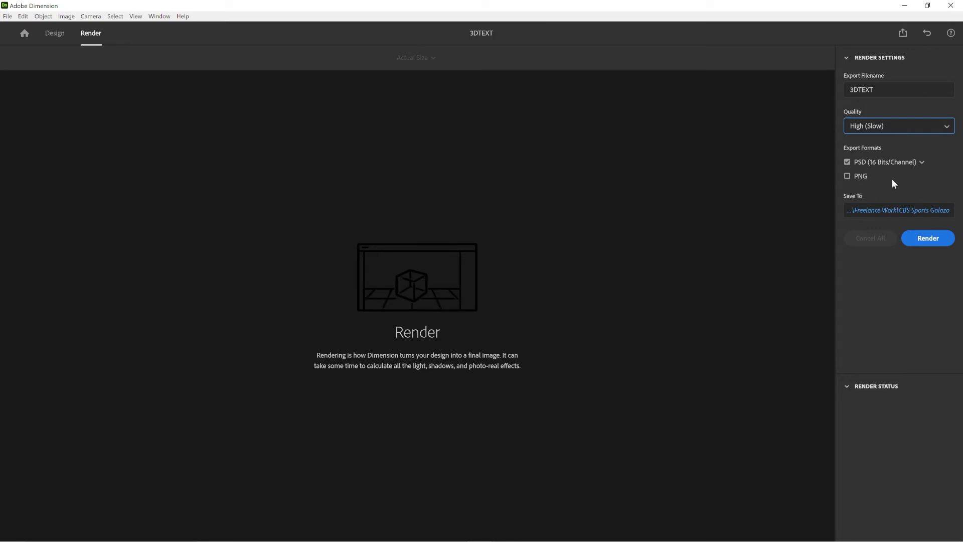
click(918, 242)
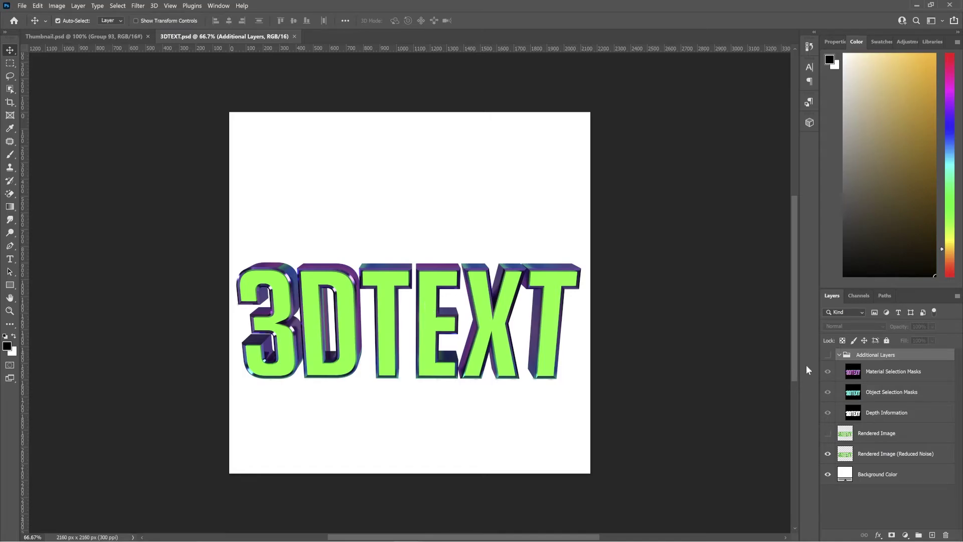
Step: In Photoshop, move the Rendered Image (Reduced Noise) layer of 3DTEXT.psd up to about the vertical middle of the canvas
click(907, 452)
drag(571, 355, 565, 332)
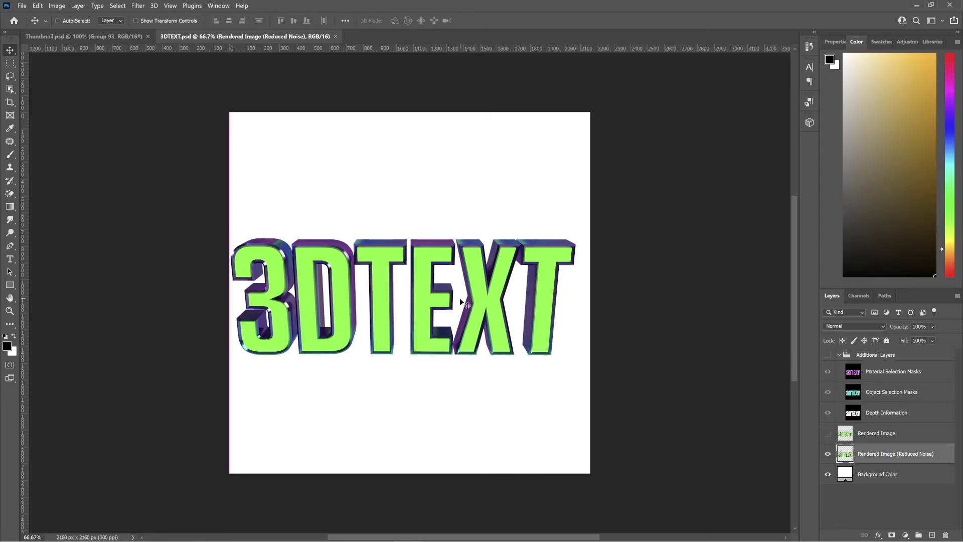
Step: Undo the last move of the Rendered Image (Reduced Noise) layer and convert that layer to a smart object
key(ctrl+space)
key(ctrl+z)
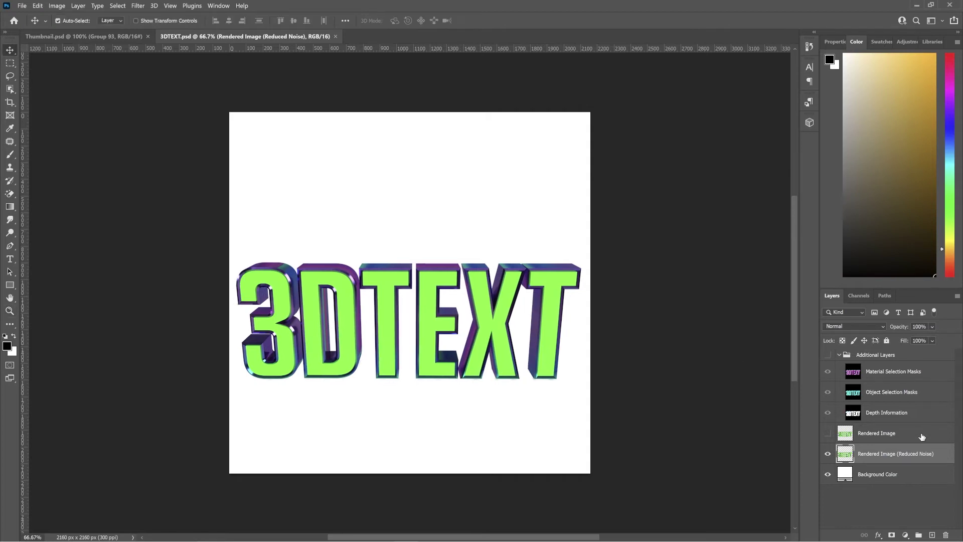
right_click(908, 460)
click(867, 176)
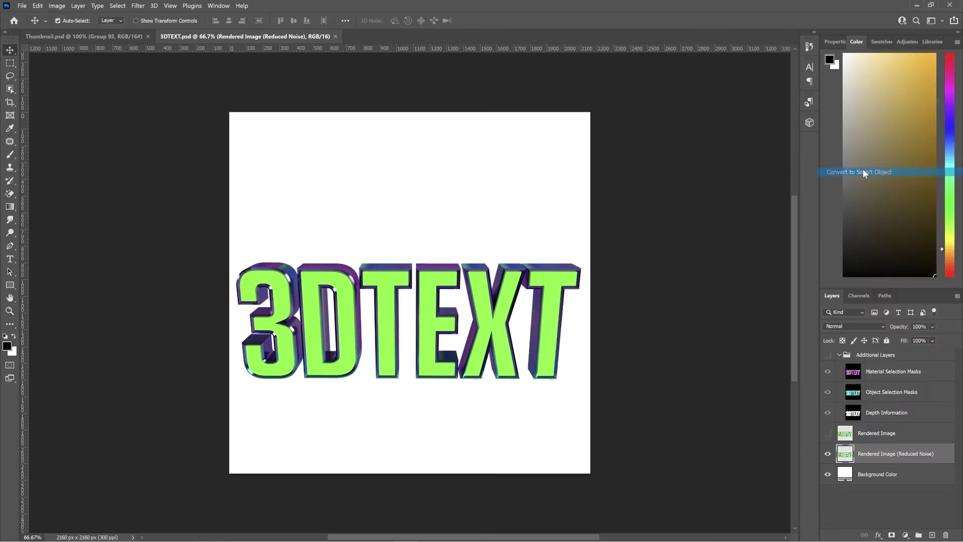
Step: Copy the Rendered Image (Reduced Noise) smart object into Thumbnail.psd and close 3DTEXT.psd without saving
ctrl+drag(419, 323, 451, 275)
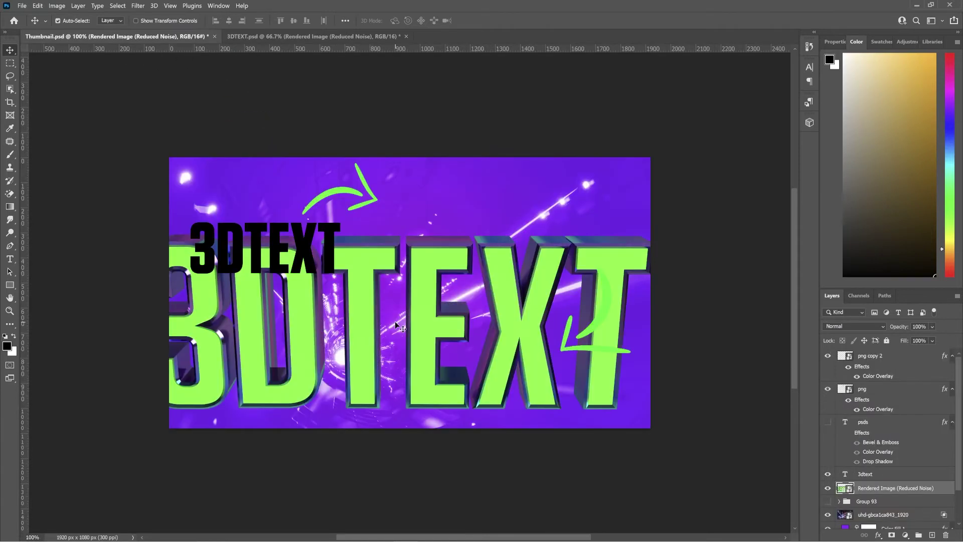
click(393, 35)
click(407, 36)
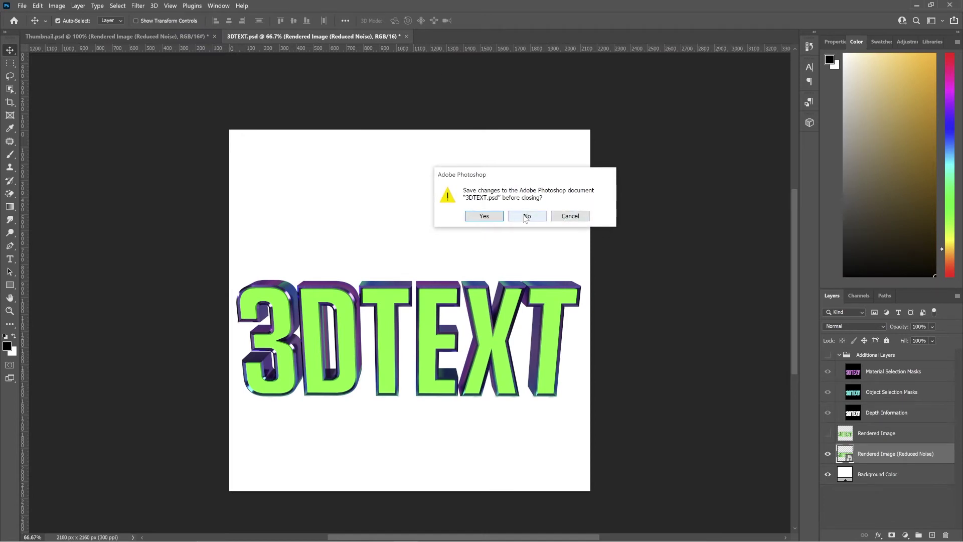
click(525, 217)
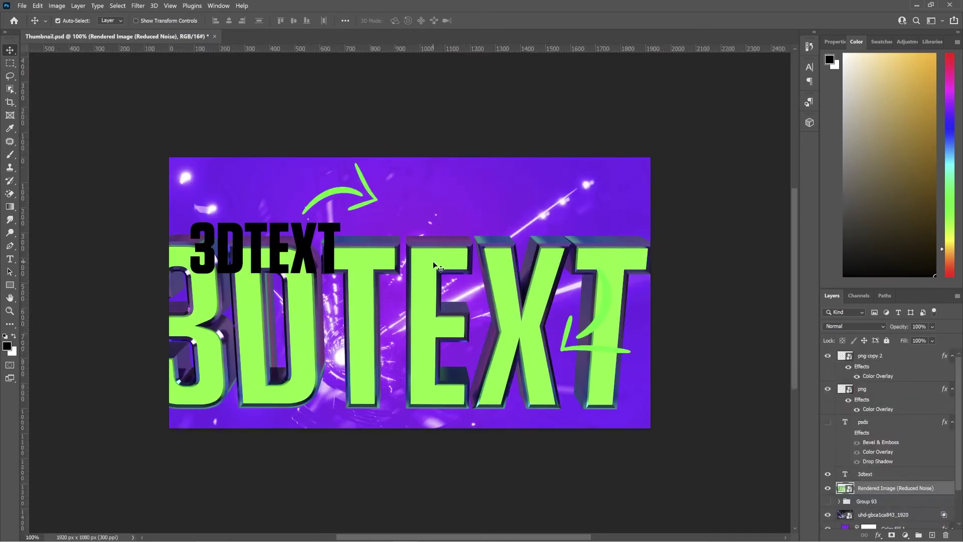
Step: Scale the rendered 3DTEXT proportionally to 58.52% and centre it horizontally in the lower half of the canvas
key(ctrl+t)
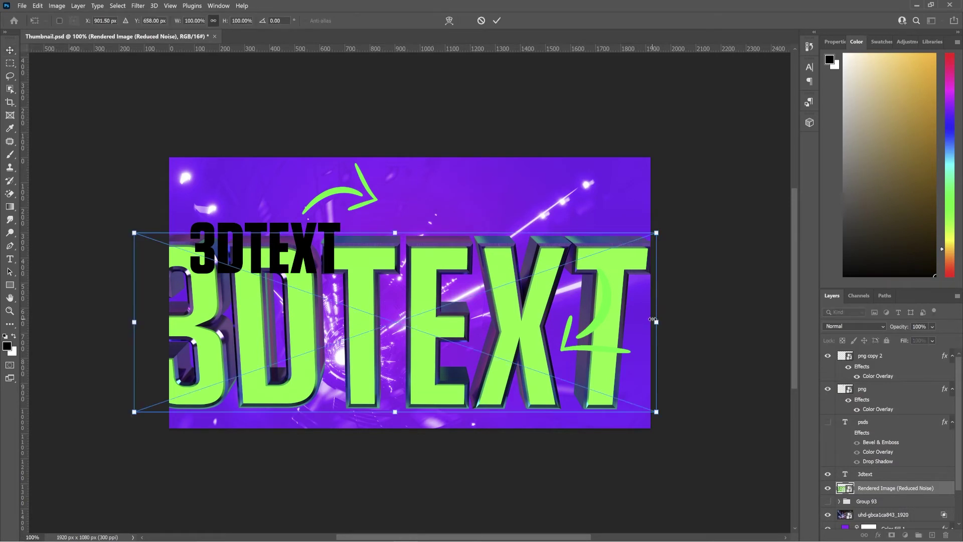
alt+drag(653, 319, 548, 321)
drag(504, 294, 499, 344)
key(Return)
key(ctrl+plus)
key(ctrl+minus)
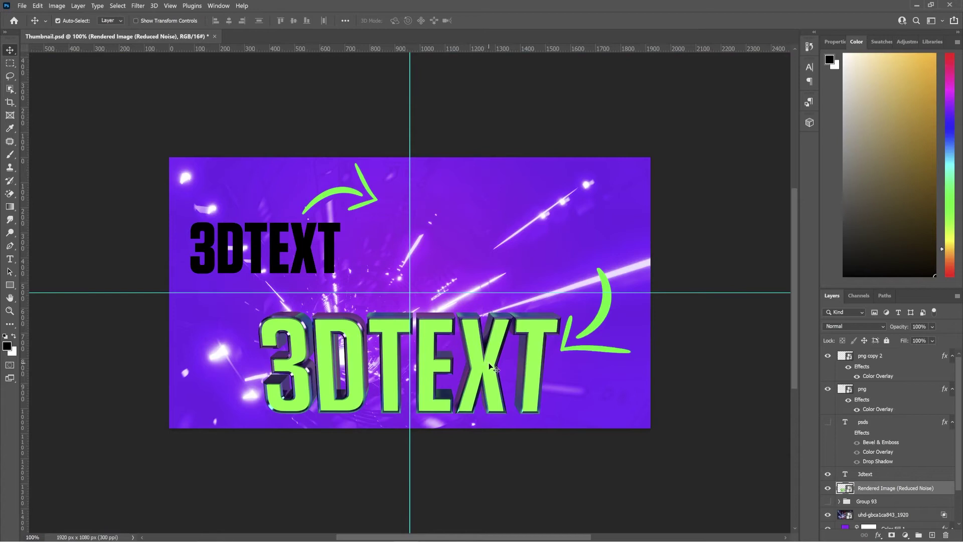
Step: Duplicate the Rendered Image (Reduced Noise) layer and hide the original
key(ctrl+j)
scroll(916, 458, down, 3)
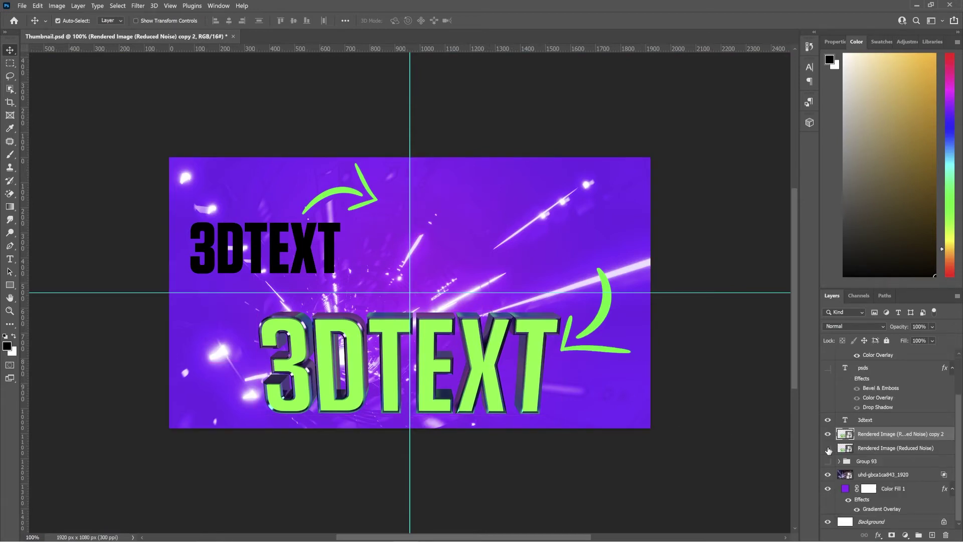
click(828, 447)
Step: Rasterize the duplicate and erase the green face of every letter with the Magic Eraser at tolerance 32, leaving only the edges
click(10, 194)
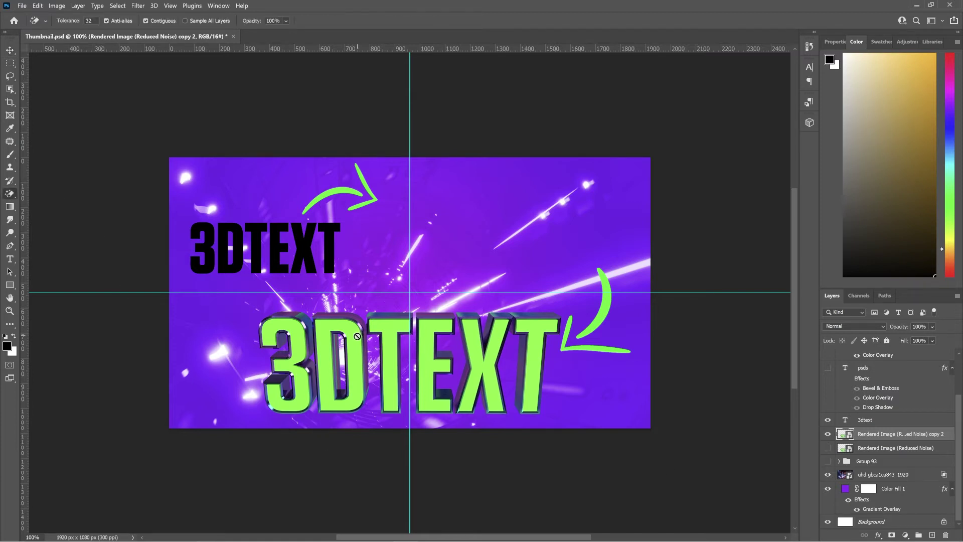
click(354, 337)
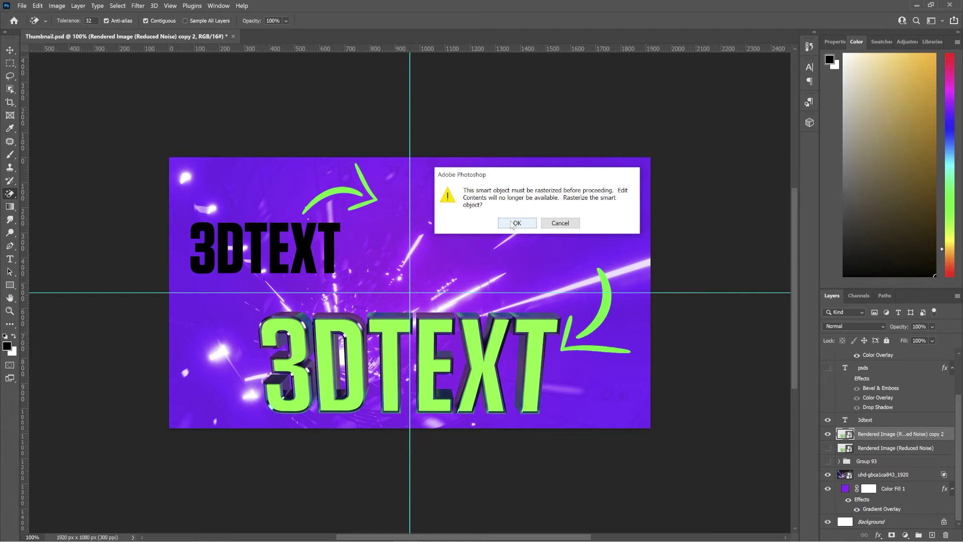
click(512, 225)
click(353, 336)
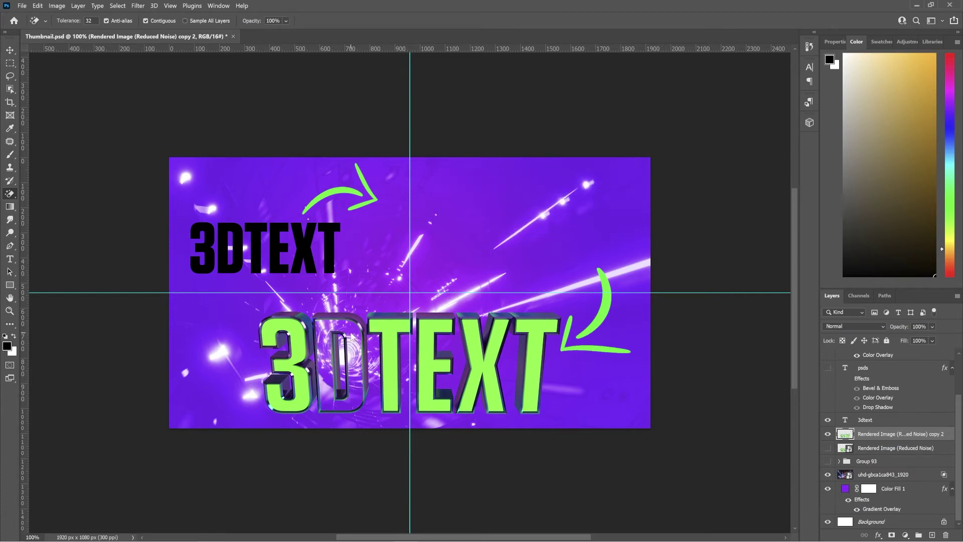
click(298, 327)
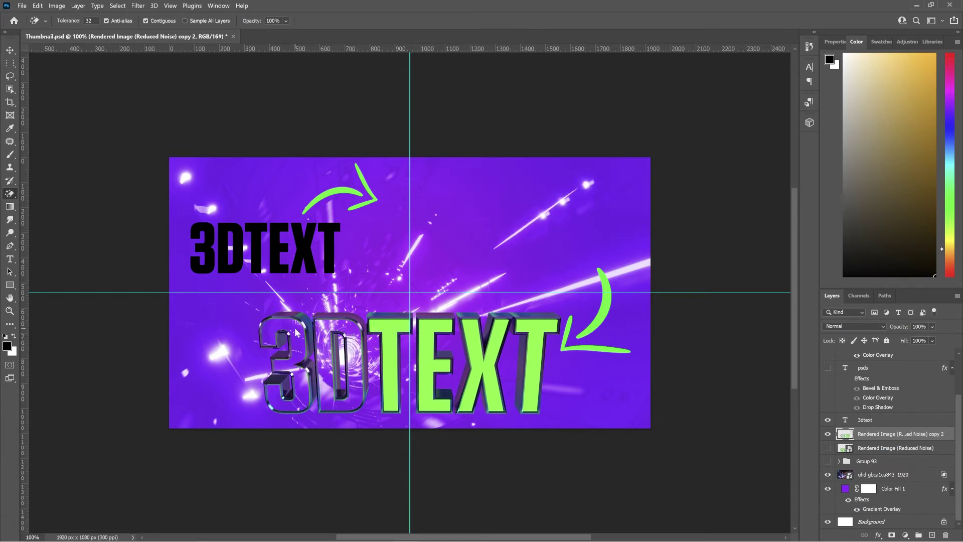
click(390, 326)
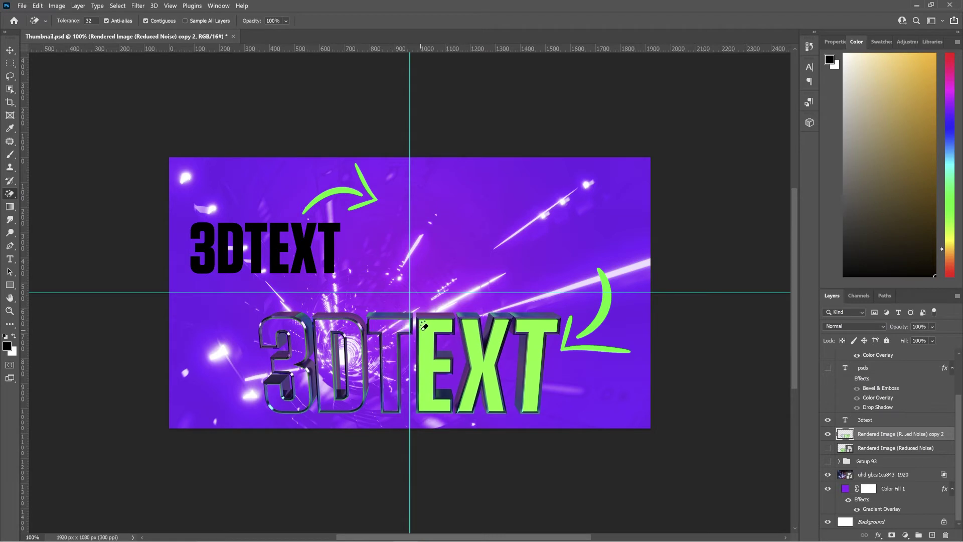
click(430, 326)
click(472, 333)
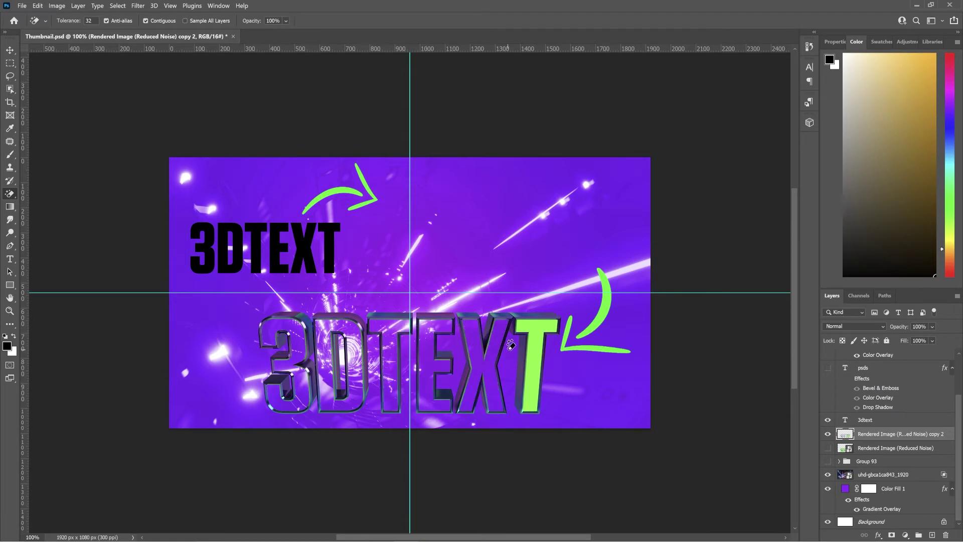
click(537, 347)
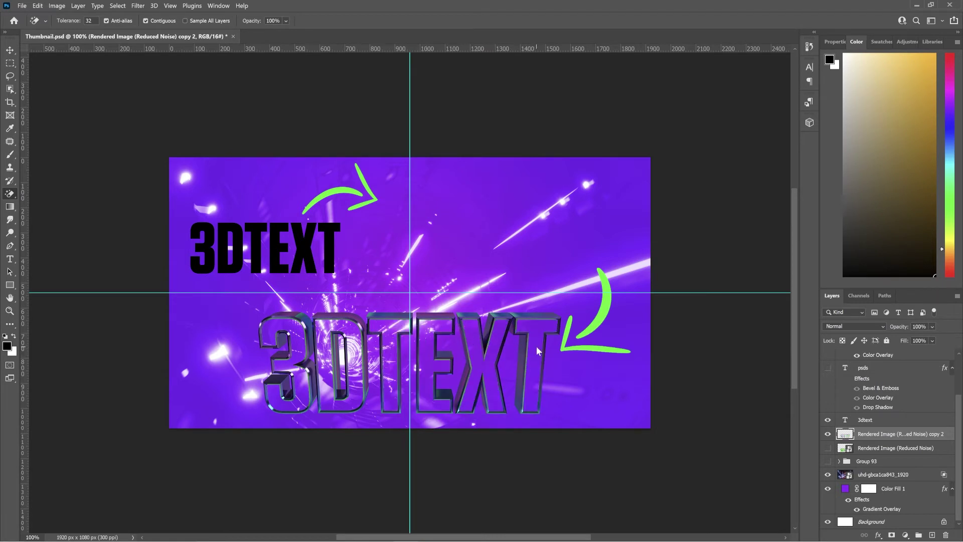
click(10, 50)
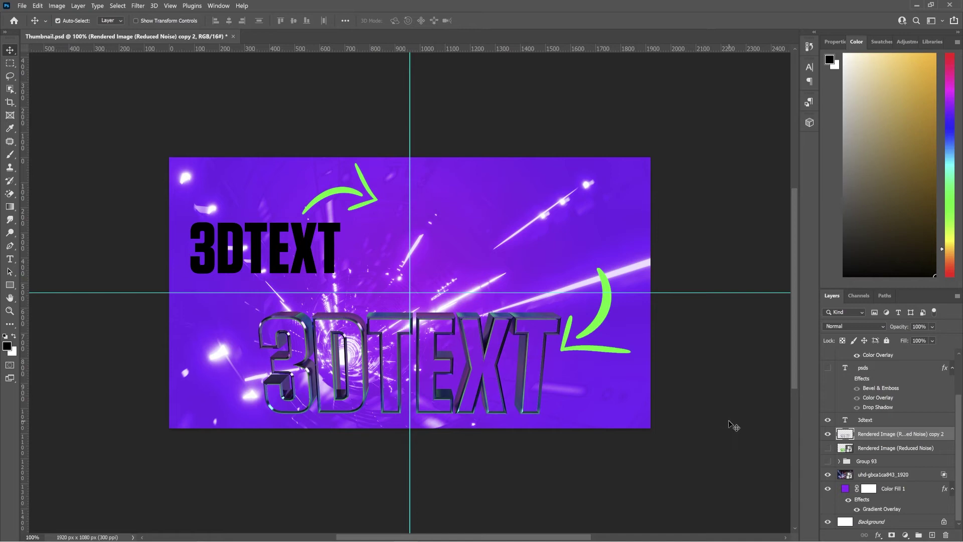
Step: Show the original render, mask a new duplicate of it with the erased copy's edge selection, and delete the erased copy
click(828, 448)
click(869, 448)
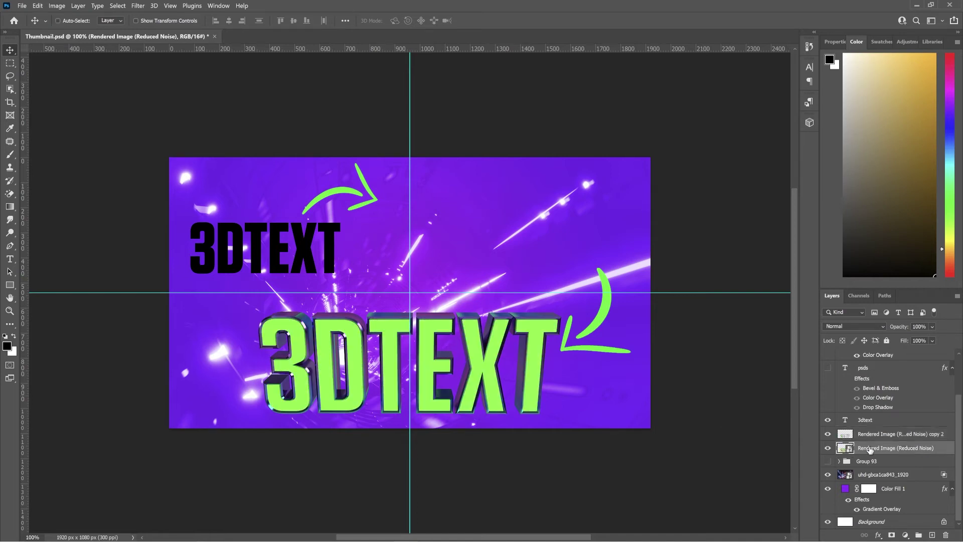
key(ctrl+j)
ctrl+click(847, 446)
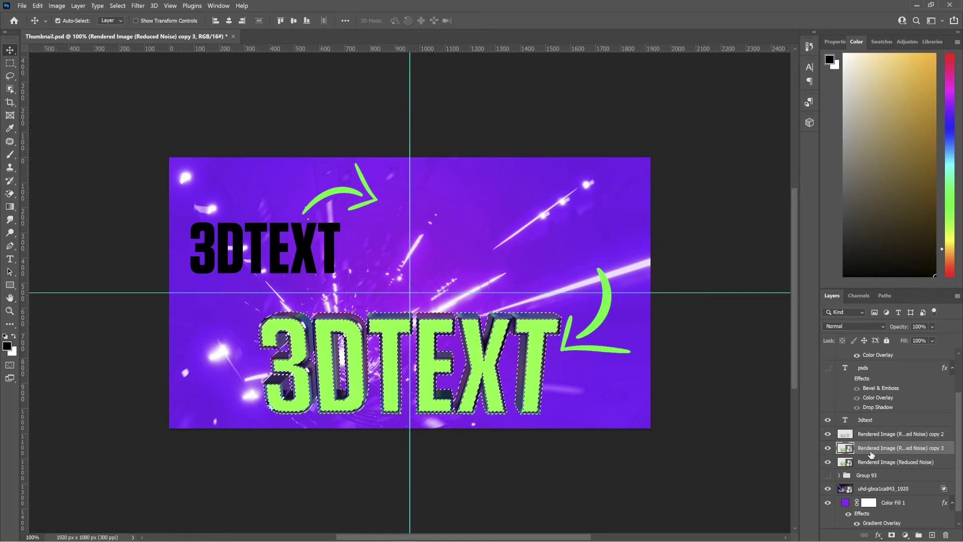
click(891, 535)
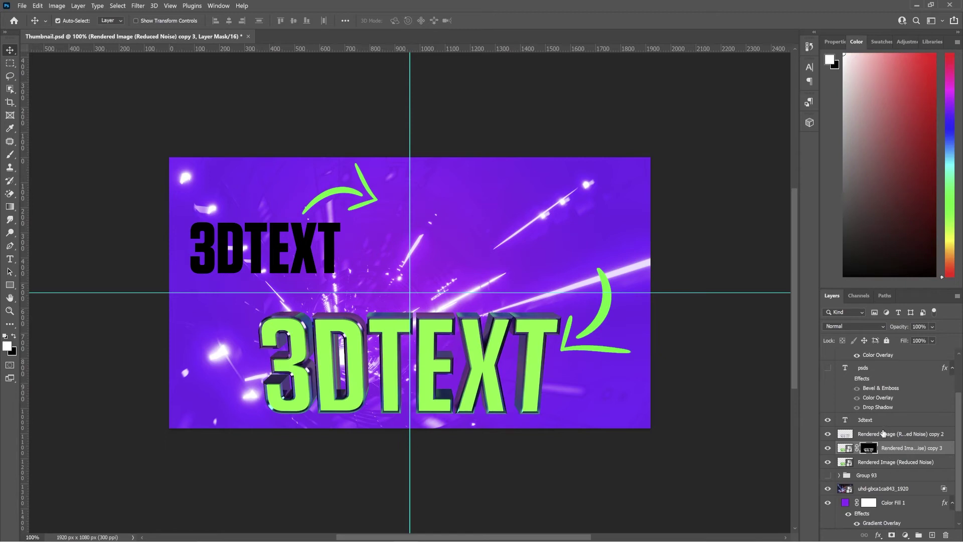
click(884, 434)
key(Delete)
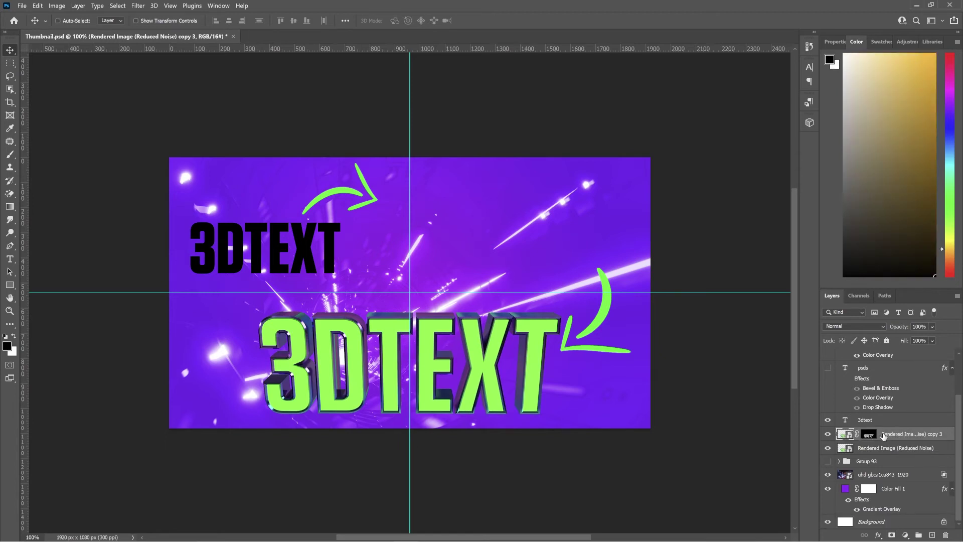
Step: Duplicate the edge-masked layer and invert the duplicate's mask to isolate the letter faces
key(ctrl+j)
click(868, 435)
key(ctrl+i)
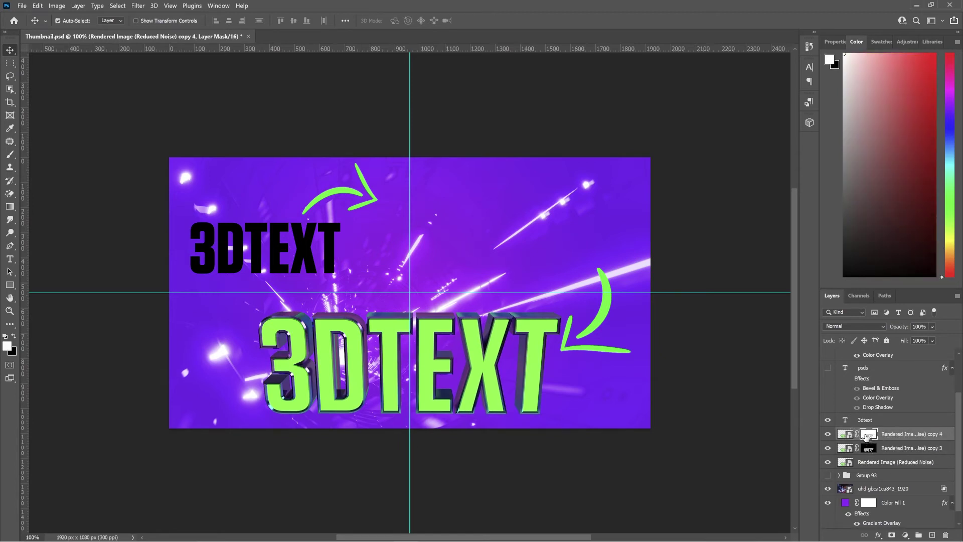
Step: Hide the original render and place a slightly smaller unmasked duplicate of it in the upper-right area of the canvas
click(828, 462)
click(847, 462)
key(ctrl+j)
click(828, 462)
drag(501, 257, 548, 151)
key(ctrl+t)
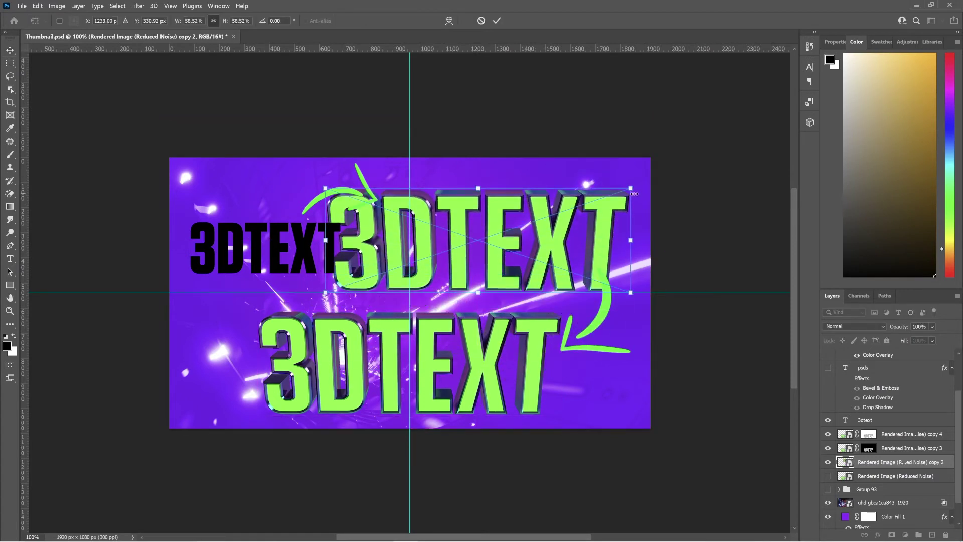
mouse_move(635, 190)
alt+mouse_down()
mouse_move(610, 181)
mouse_move(598, 203)
mouse_move(619, 198)
alt+mouse_up()
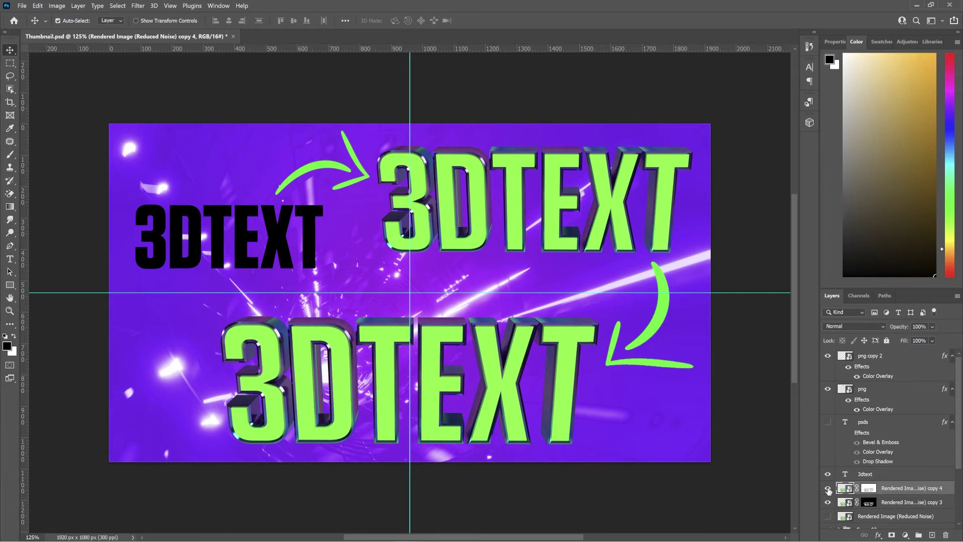
Step: With the edge layer hidden, show the green-gb15d6527c_1280 texture and clip it to the letter-face layer copy 4
click(827, 474)
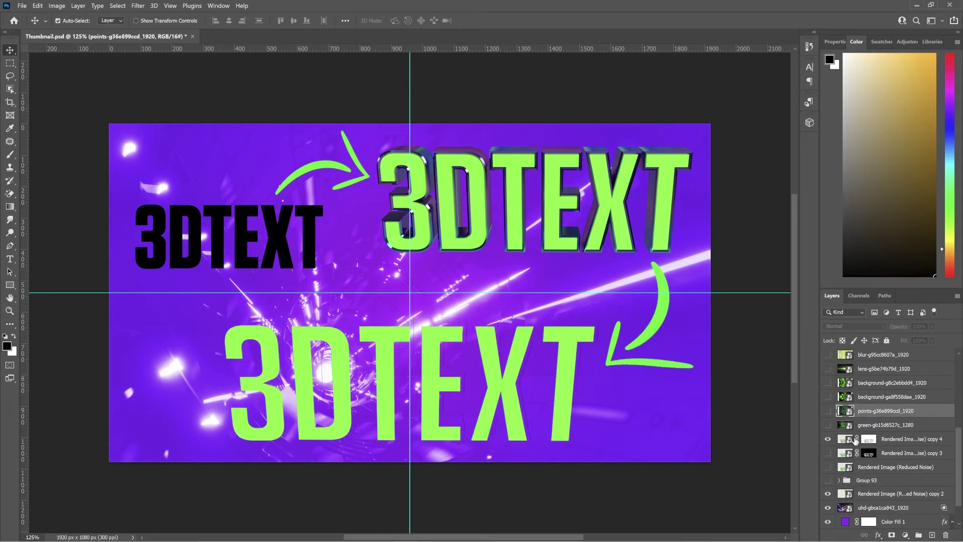
click(828, 425)
click(873, 424)
alt+click(888, 431)
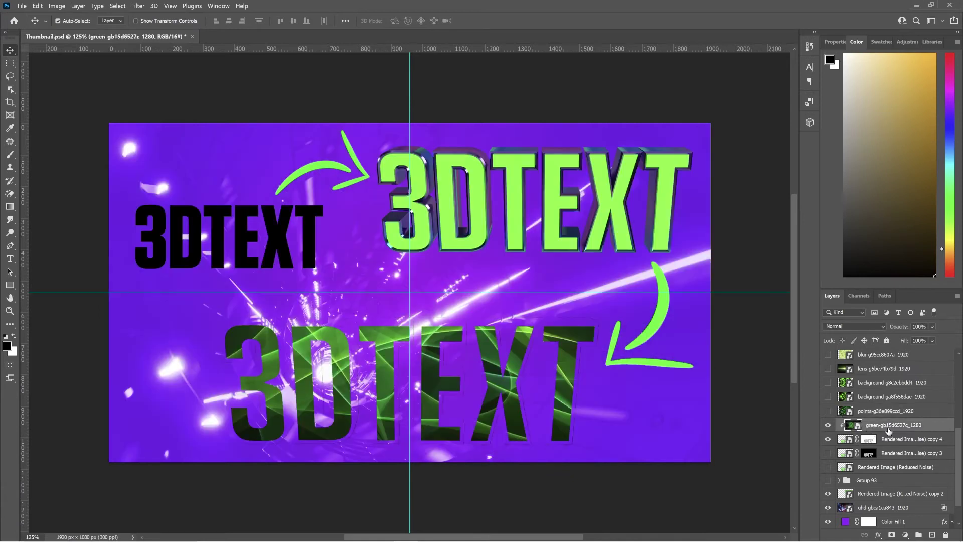
Step: Scale the green texture to 23.45% over the lower text and show the edge layer copy 3 again
key(ctrl+t)
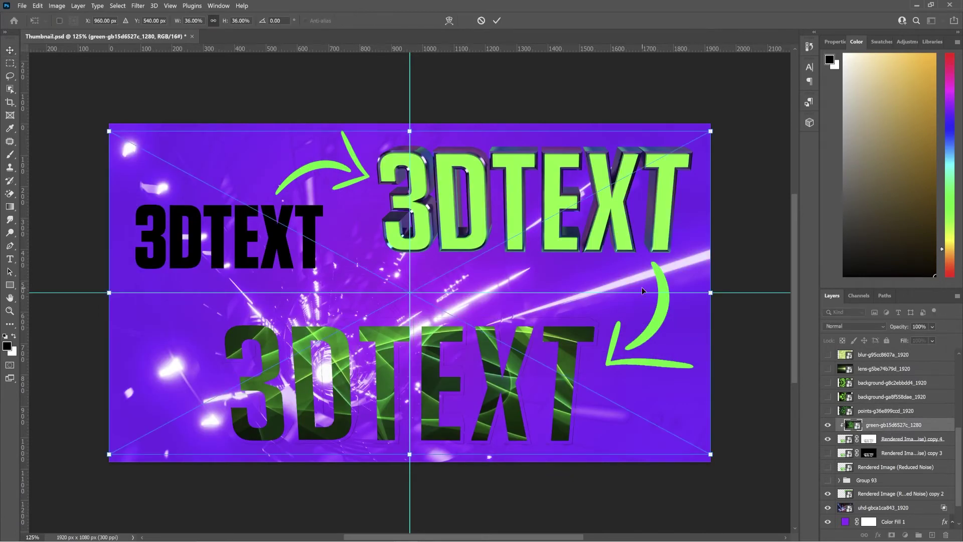
drag(416, 129, 456, 240)
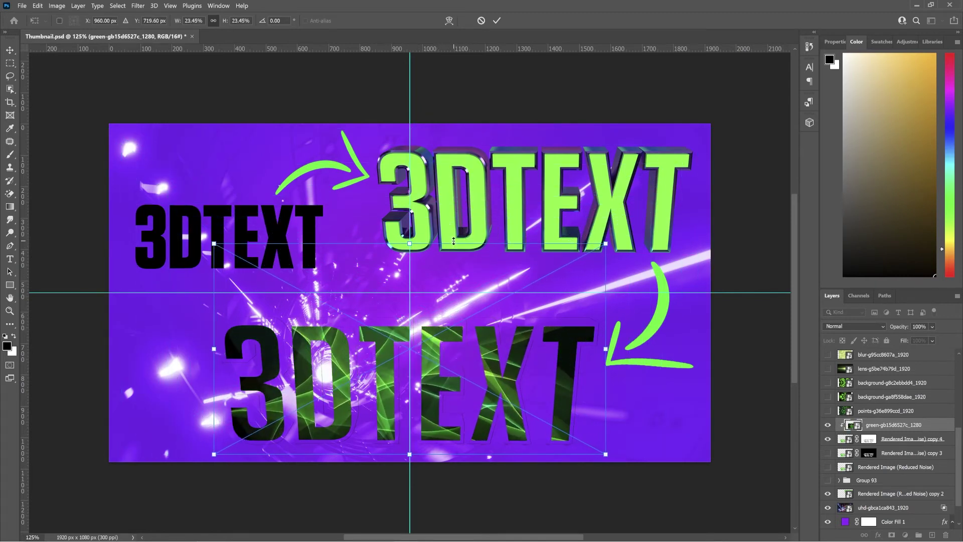
key(Return)
click(829, 454)
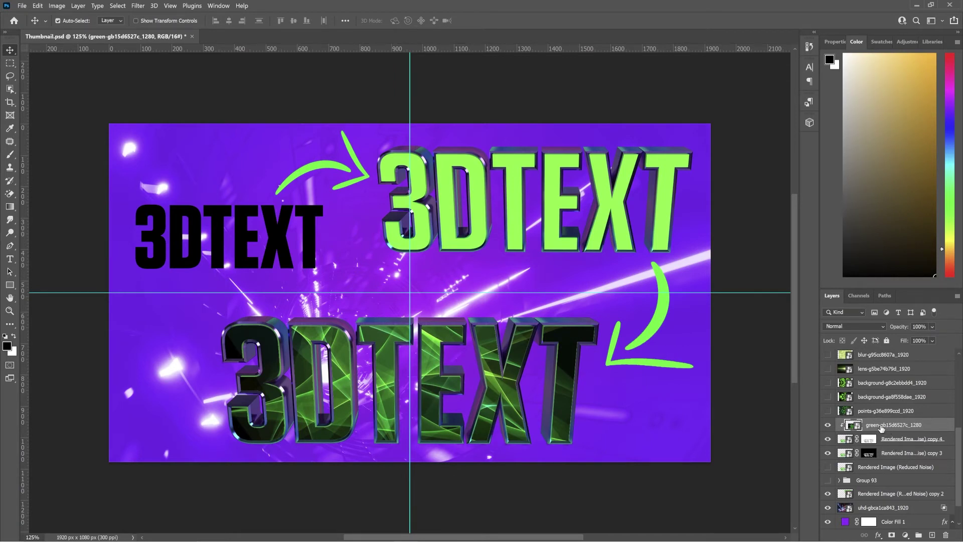
Step: Squash the green texture to 16.31% height and distort its two lower corners inward to match the text's perspective
key(ctrl+t)
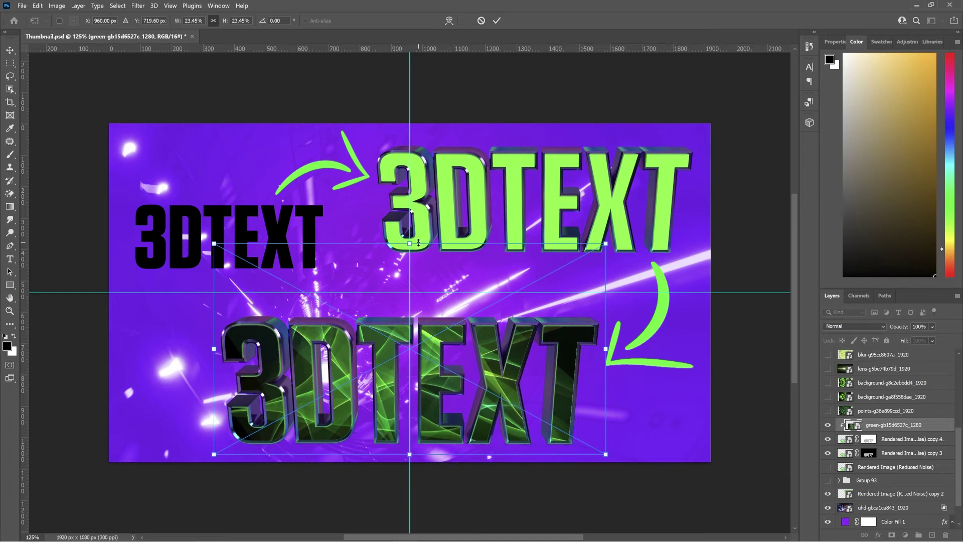
alt+drag(419, 243, 425, 307)
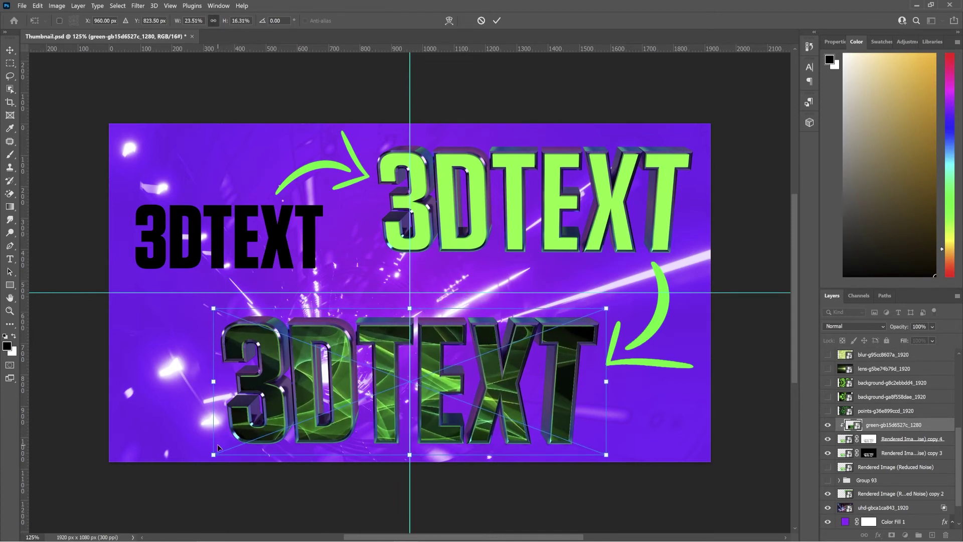
ctrl+drag(217, 456, 228, 456)
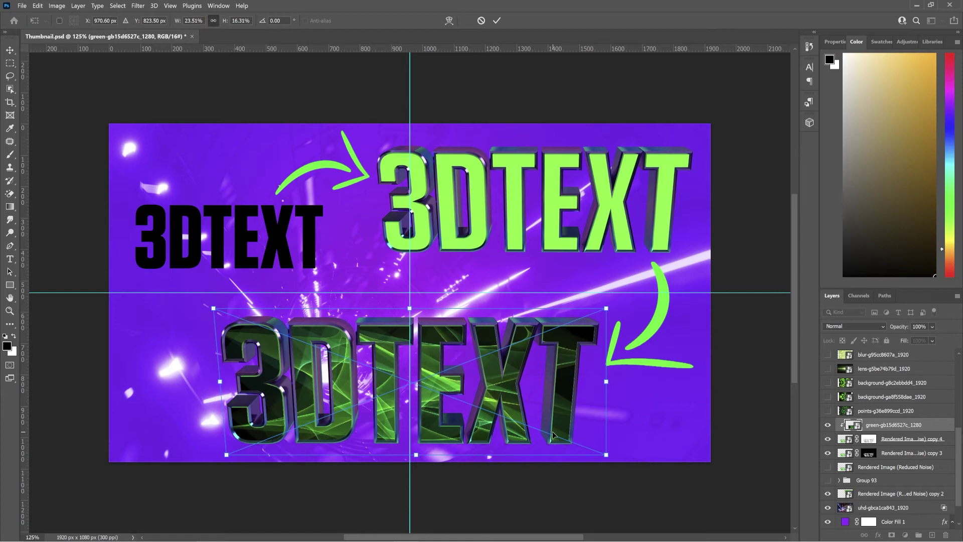
ctrl+drag(606, 455, 593, 454)
key(Return)
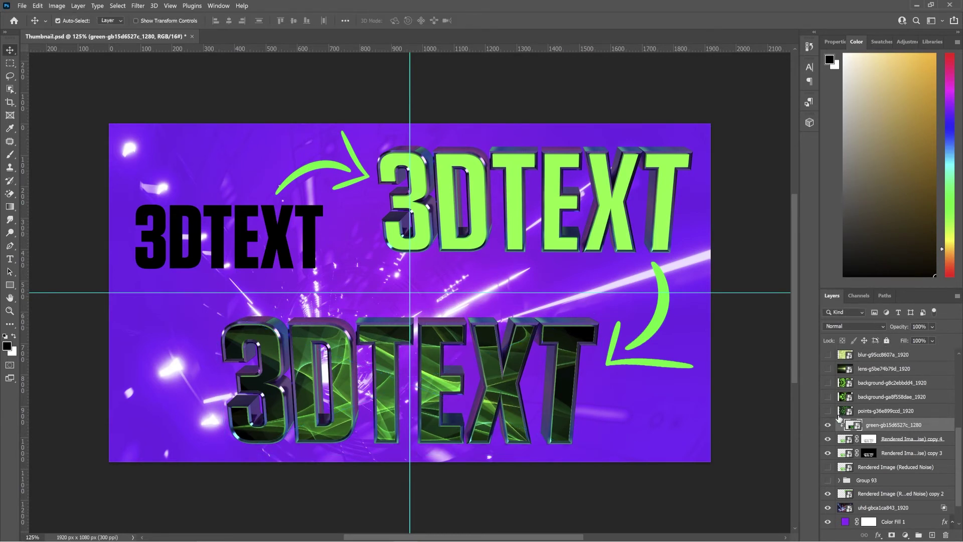
Step: Preview blend modes such as Vivid Light on the green-gb15d6527c_1280 texture layer
click(848, 327)
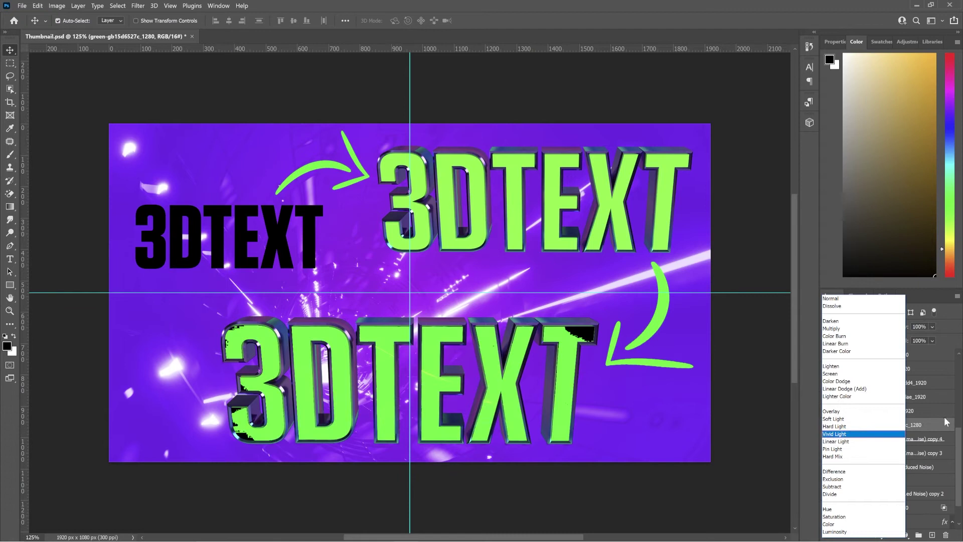
key(Escape)
Step: Hide the green texture, show the points-g36e899ccd_1920 layer to preview it, and delete that layer
click(828, 426)
click(828, 411)
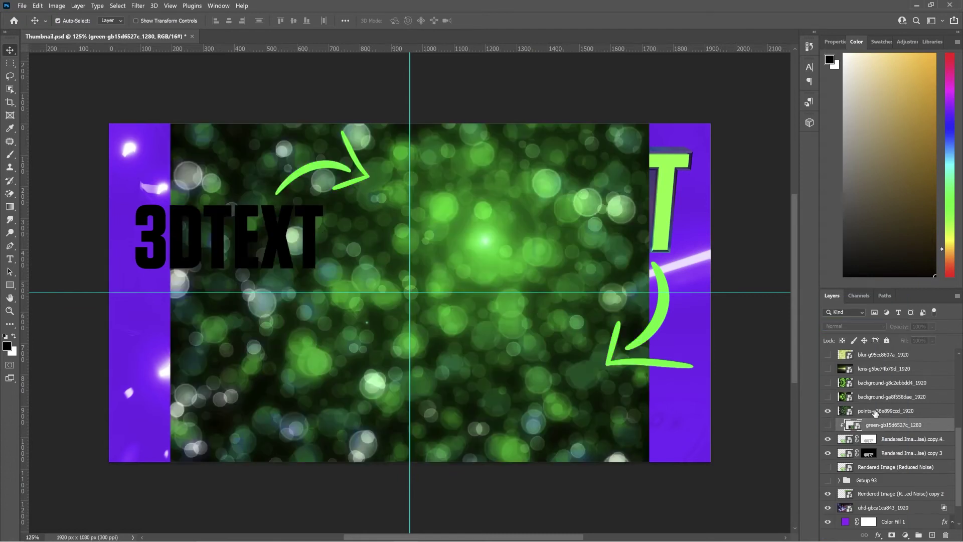
click(876, 415)
key(Delete)
Step: Set the green-gb15d6527c_1280 texture's blend mode to Normal and toggle edge layer copy 3 off and on to check it
click(853, 326)
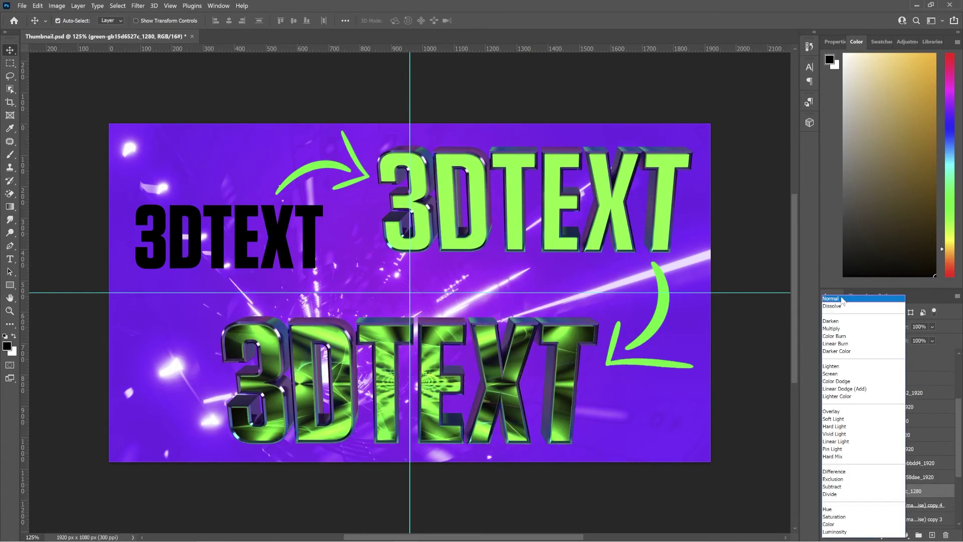
click(842, 299)
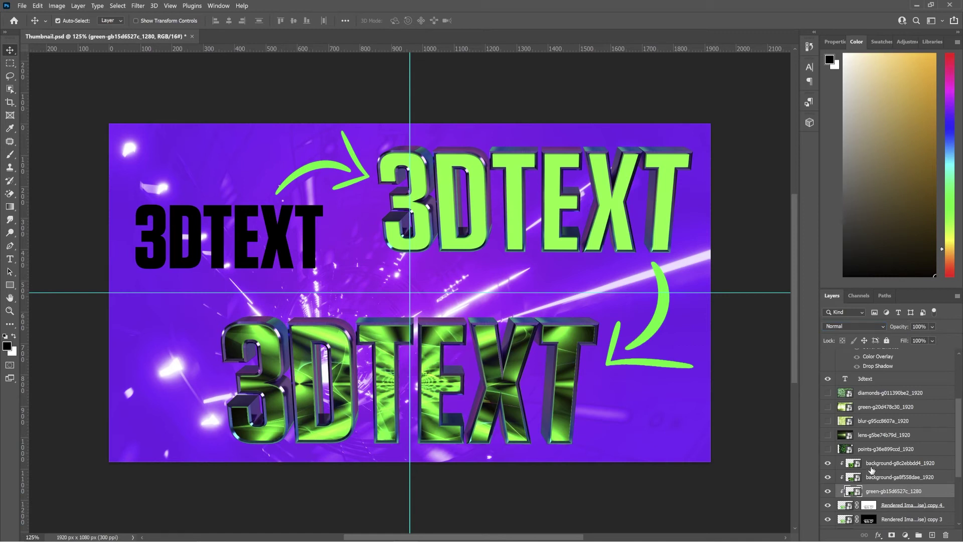
click(909, 508)
scroll(909, 496, down, 3)
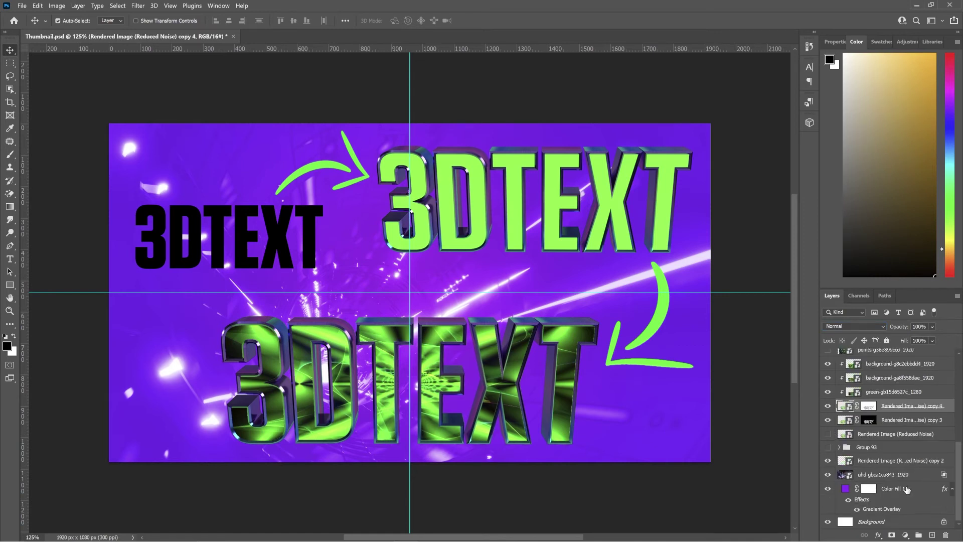
click(829, 420)
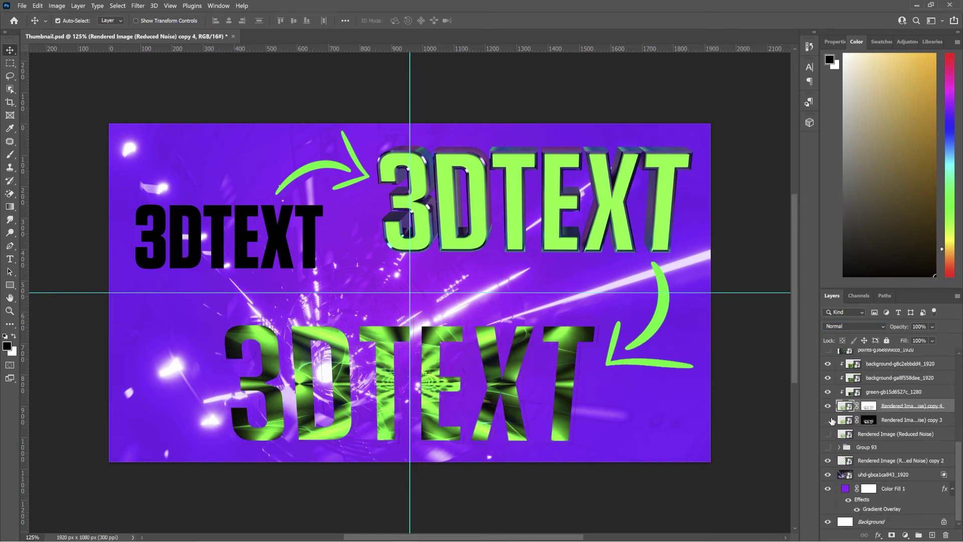
click(829, 420)
Step: Add a Curves adjustment clipped to edge layer copy 3, with an S-curve through input 65, output 41 and input 157, output 194
click(902, 423)
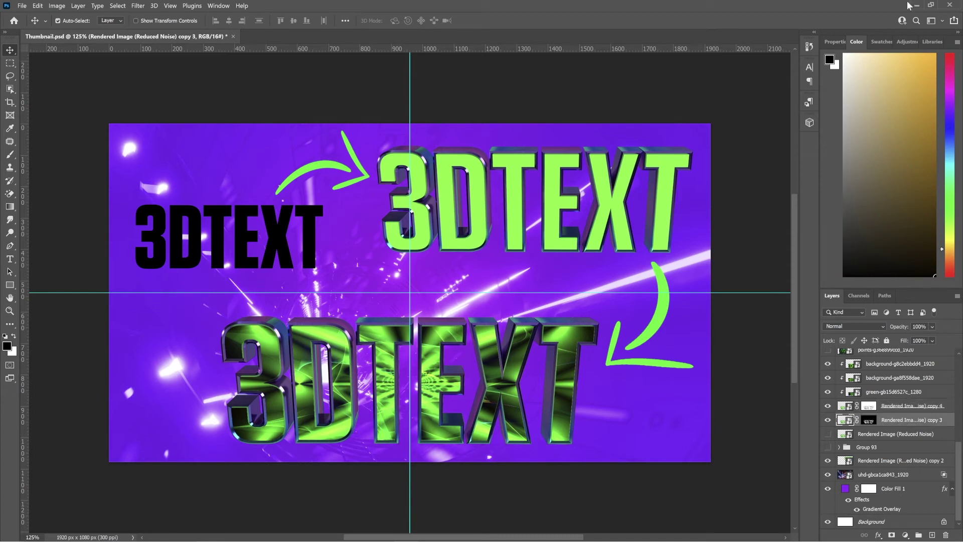
click(898, 41)
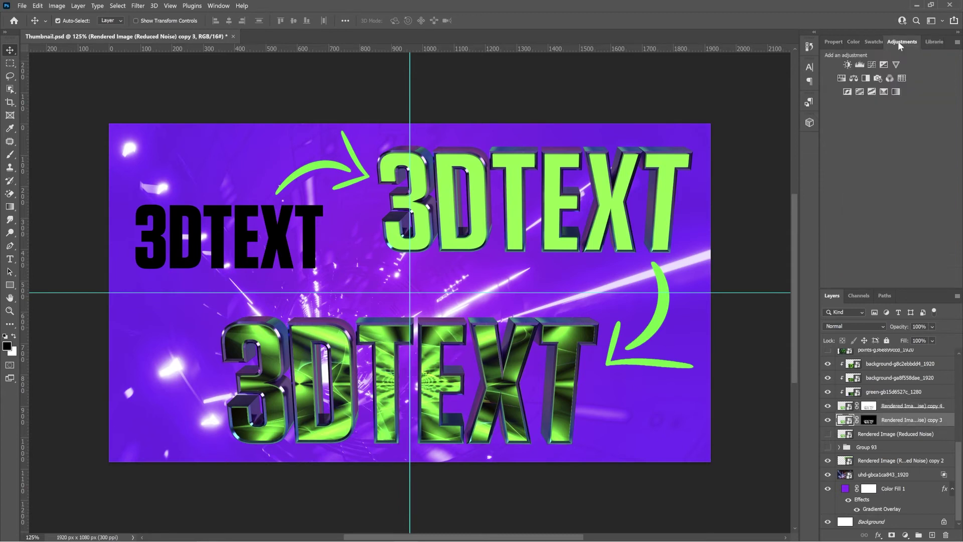
click(871, 65)
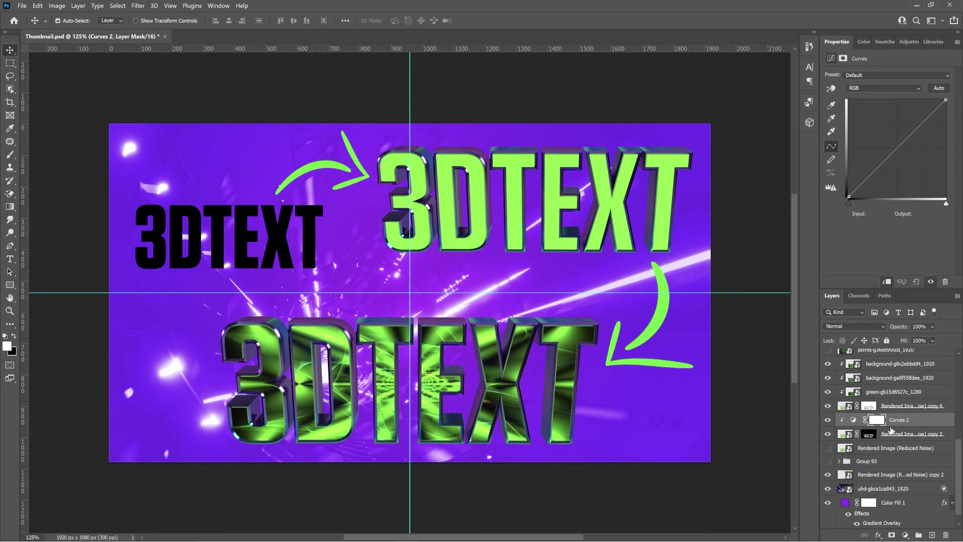
drag(892, 154, 898, 106)
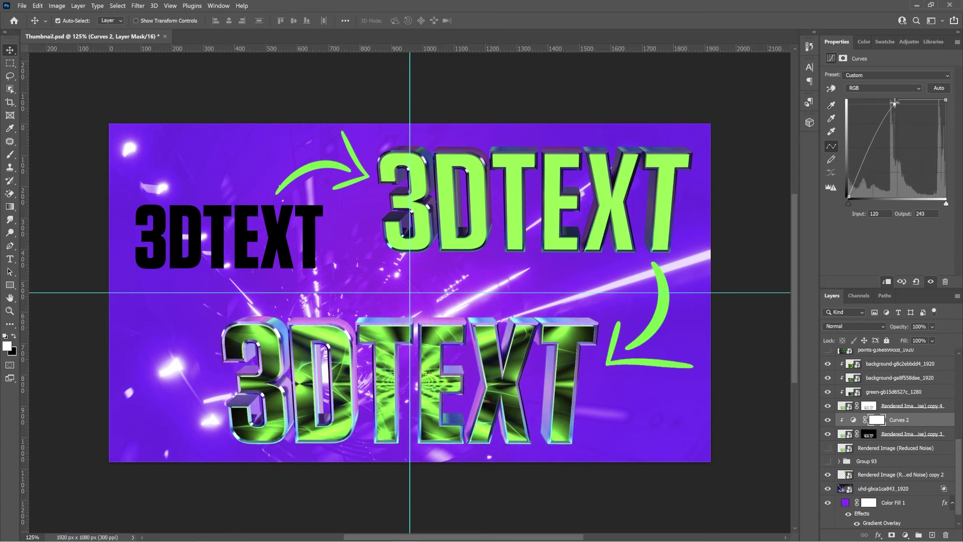
drag(894, 103, 900, 116)
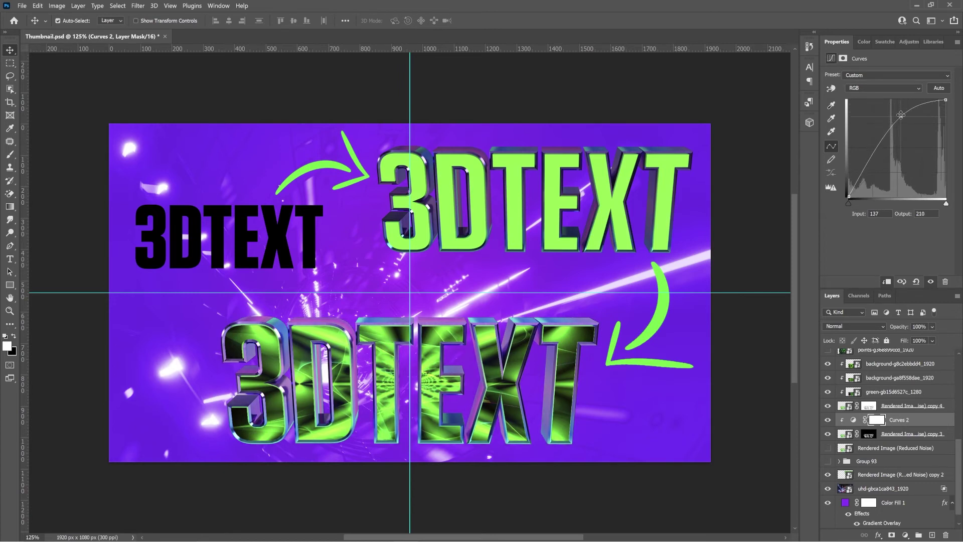
drag(875, 162, 873, 181)
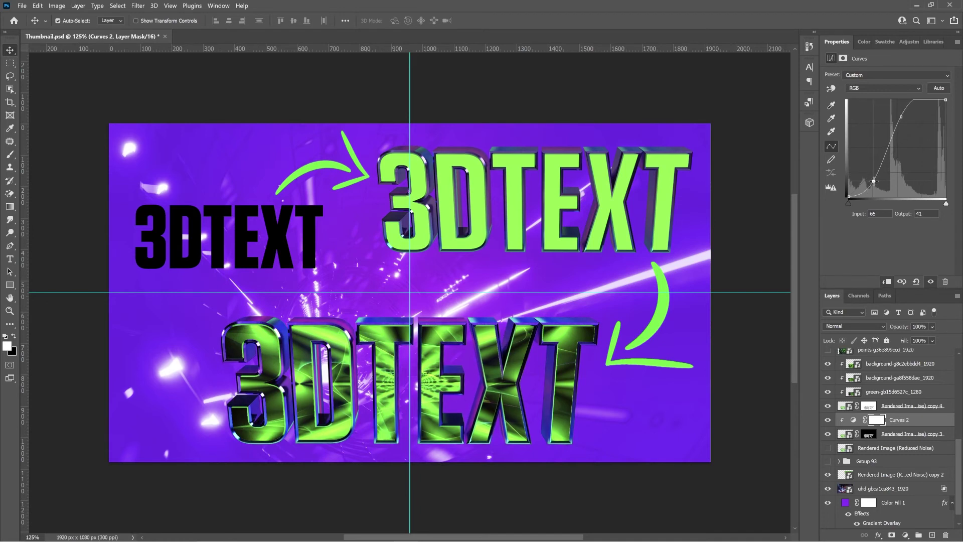
mouse_move(901, 117)
mouse_down()
mouse_move(922, 132)
mouse_move(909, 123)
mouse_up()
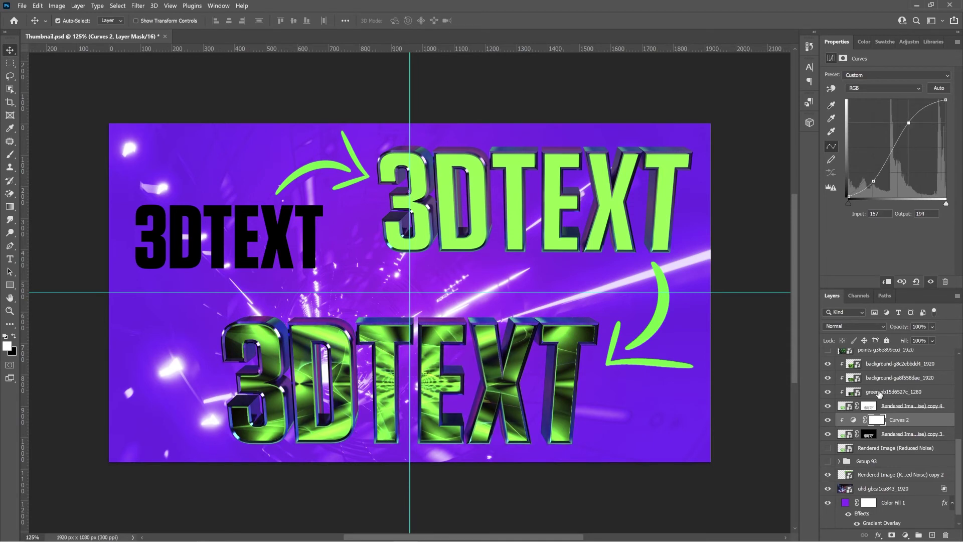
Step: Add a green Outer Glow to the face layer copy 4 with 29 px size and 35% opacity
click(901, 407)
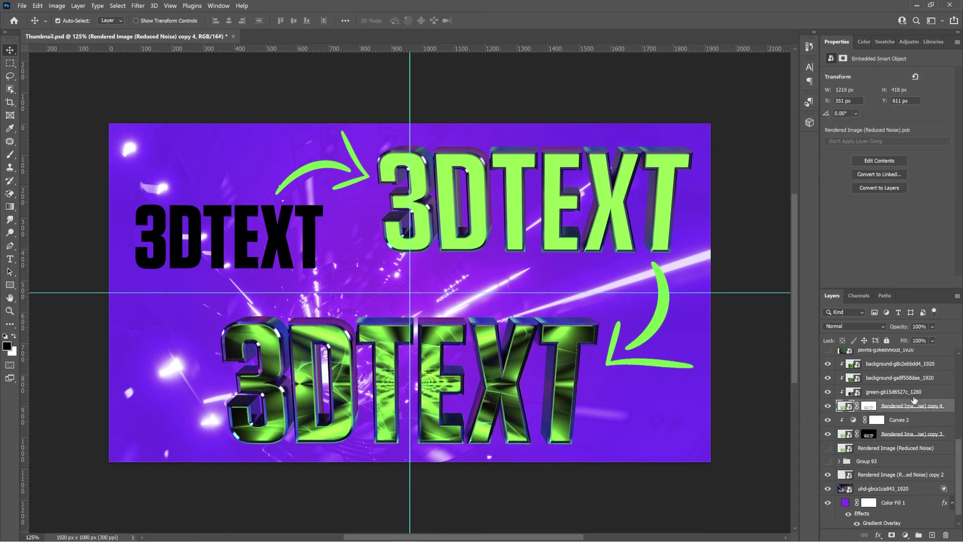
double_click(949, 410)
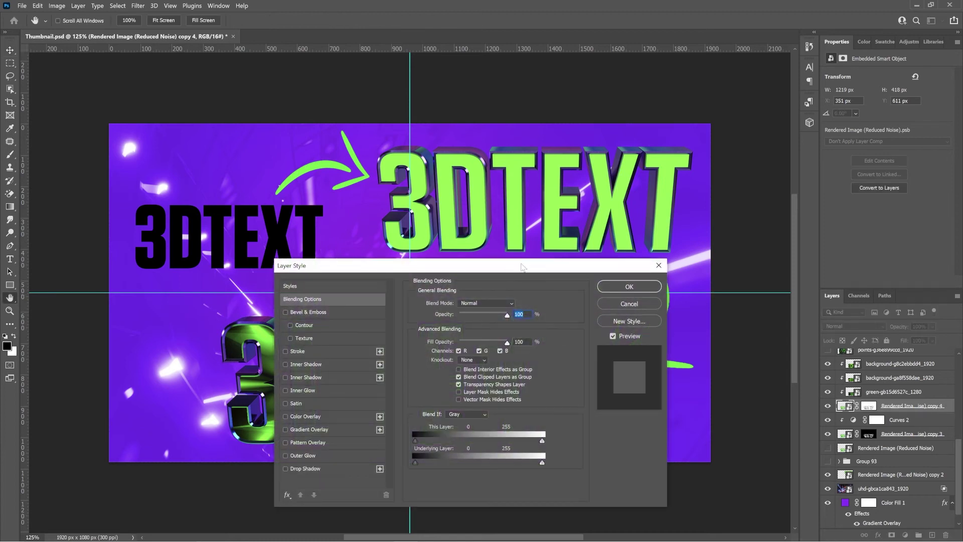
drag(521, 267, 807, 68)
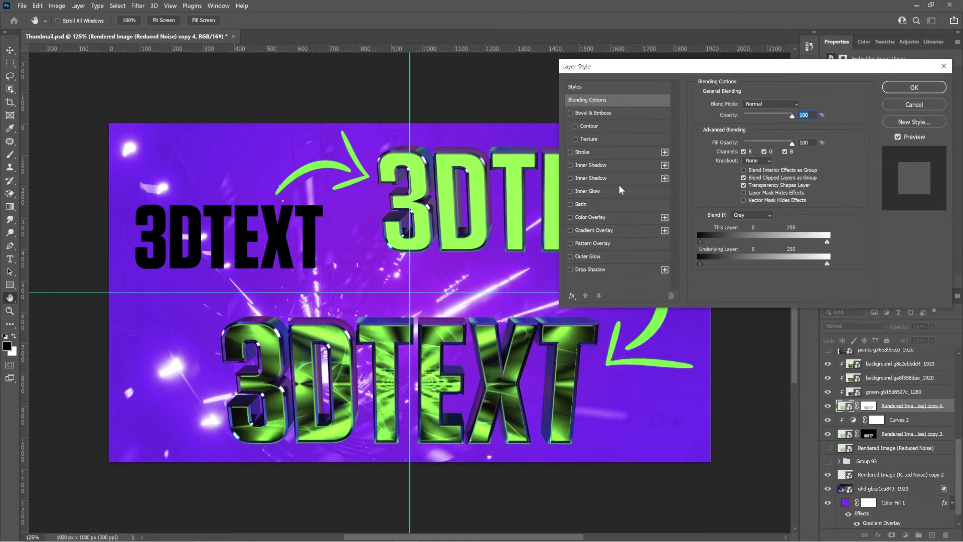
click(582, 256)
drag(730, 182, 735, 184)
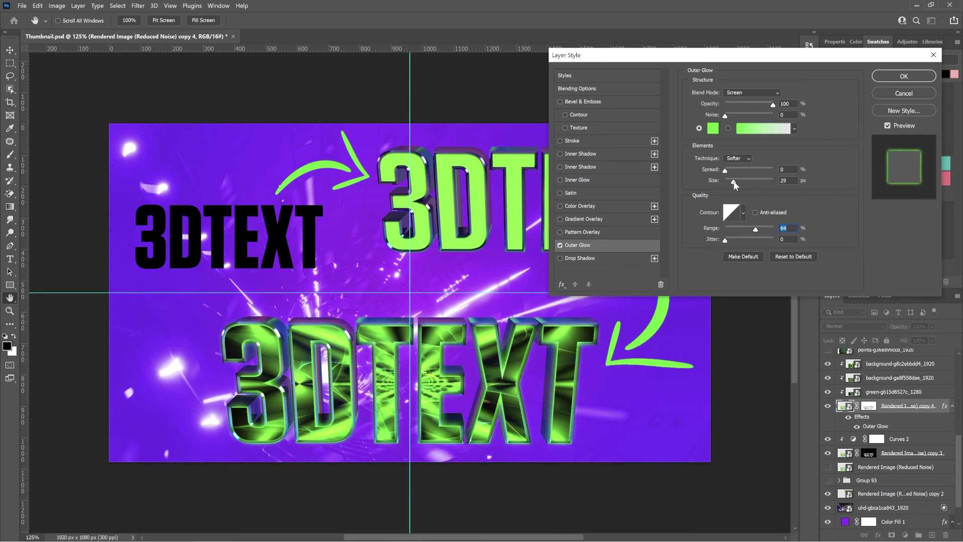
mouse_move(758, 104)
mouse_down()
mouse_move(724, 104)
mouse_move(782, 106)
mouse_move(742, 110)
mouse_up()
click(741, 110)
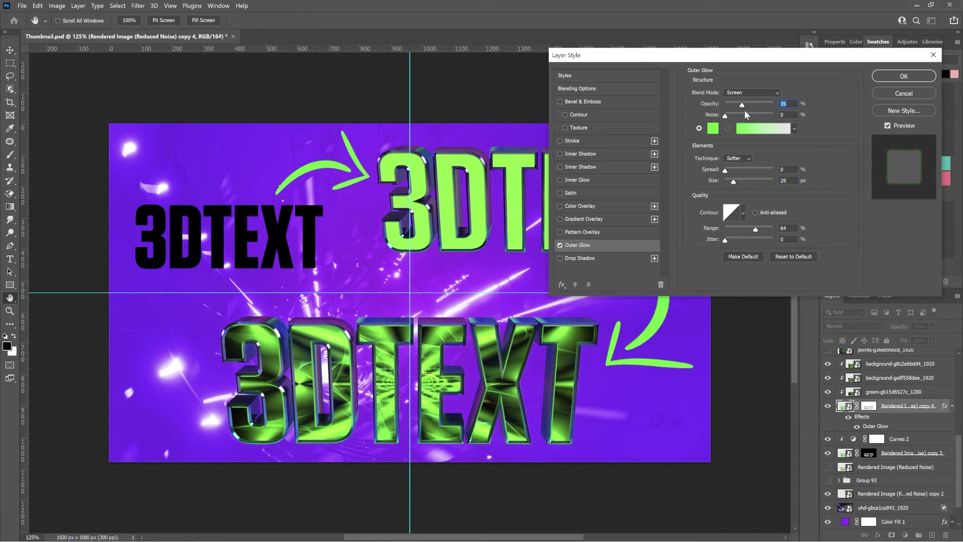
Step: Show the lens-g5be74b79d_1920 flare layer and set its blend mode to Screen
click(828, 401)
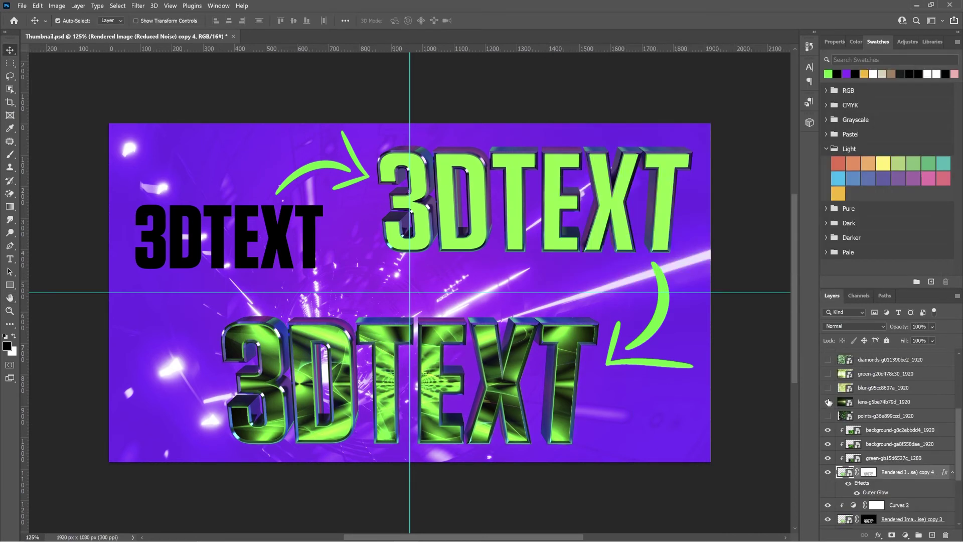
click(867, 401)
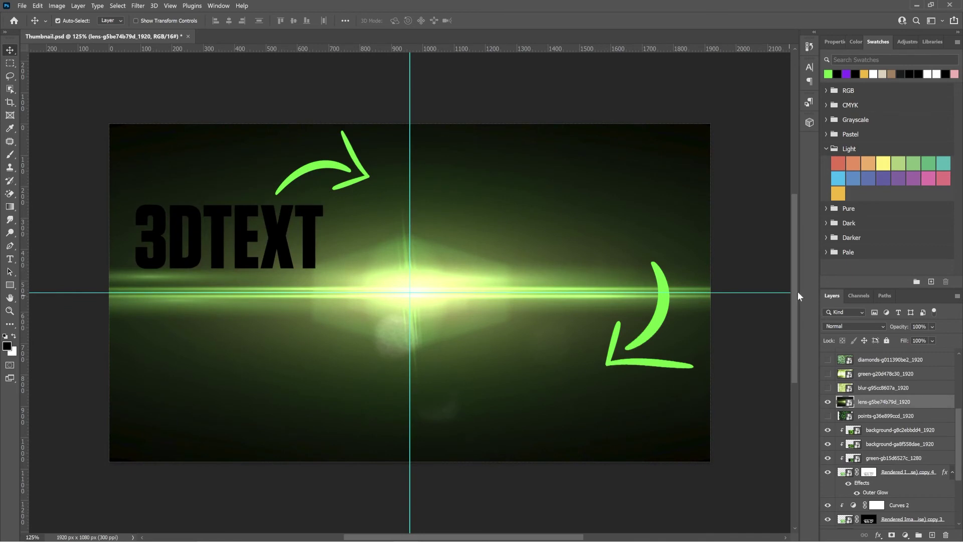
click(853, 327)
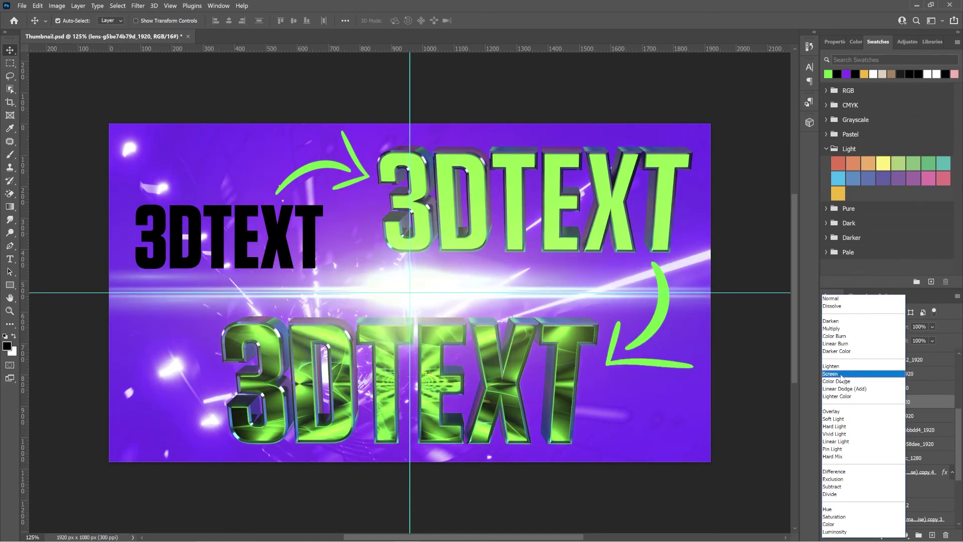
click(841, 375)
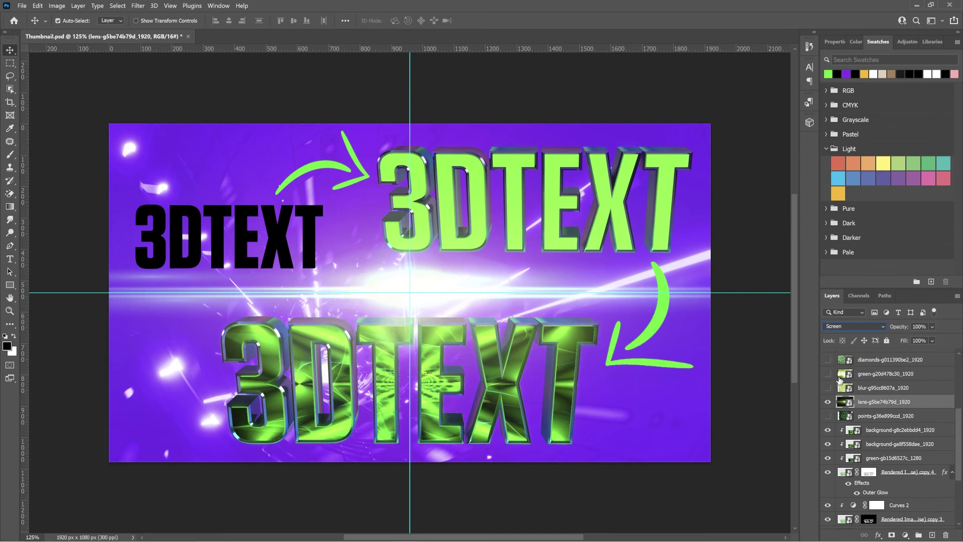
Step: Scale the lens flare about its centre to 58.58%
key(ctrl+t)
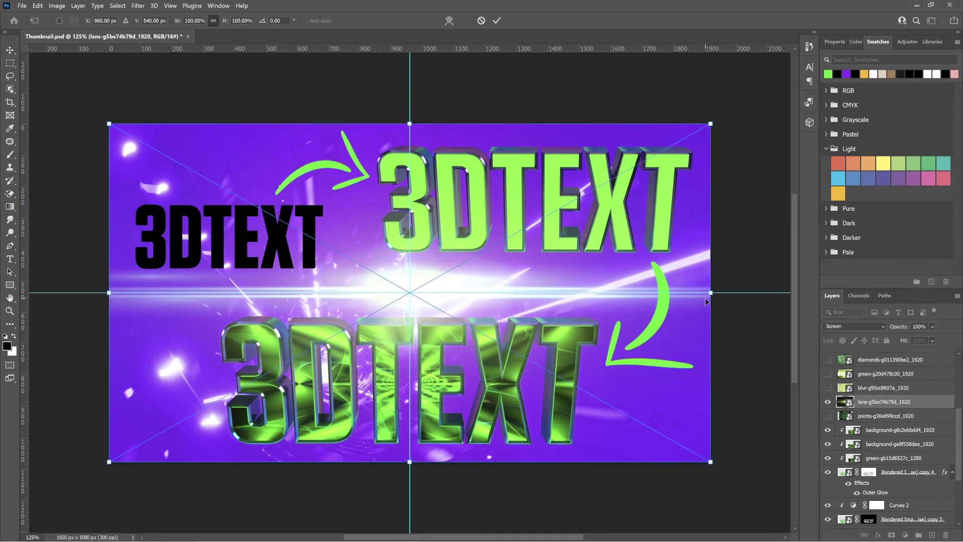
alt+drag(710, 292, 567, 292)
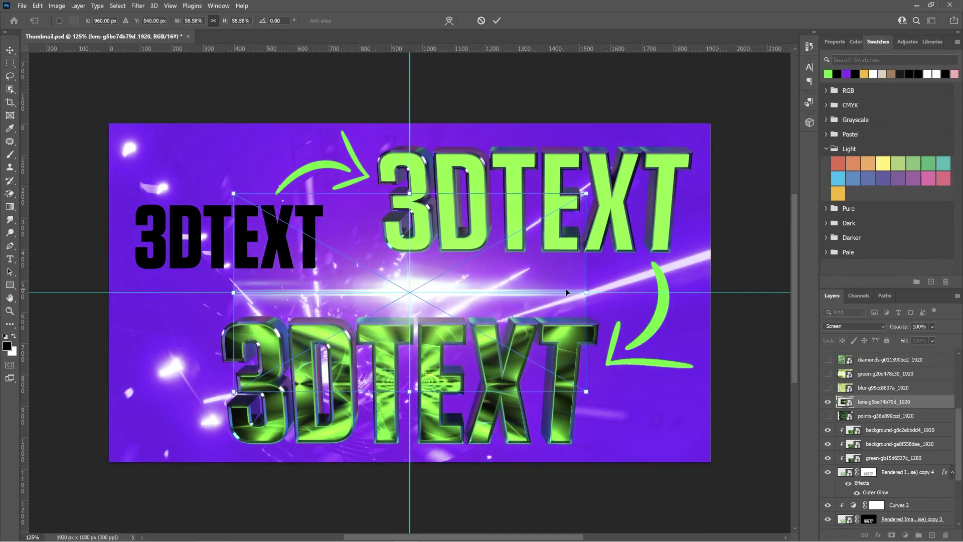
key(Return)
Step: Change the Color Fill 1 background colour to green 24ff00
scroll(869, 466, down, 2)
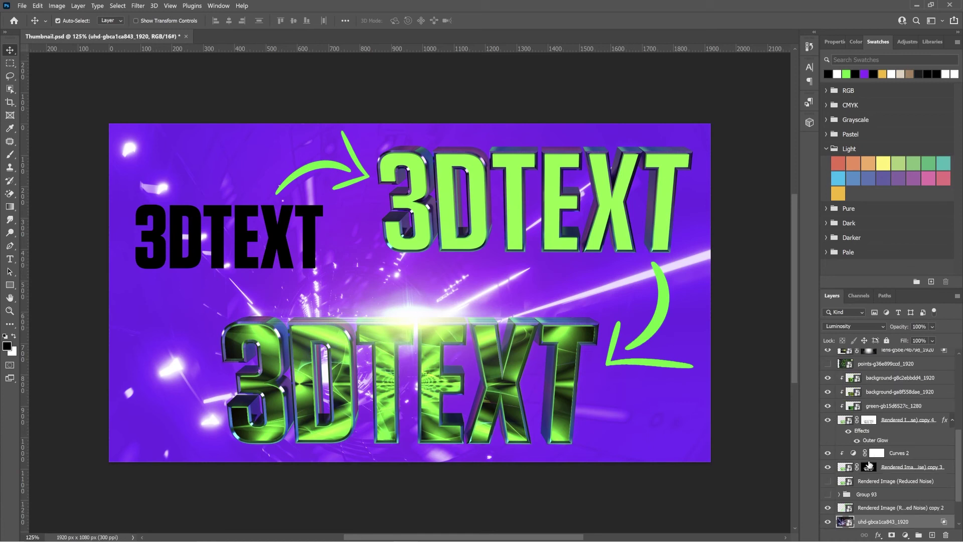
scroll(869, 465, down, 2)
click(844, 493)
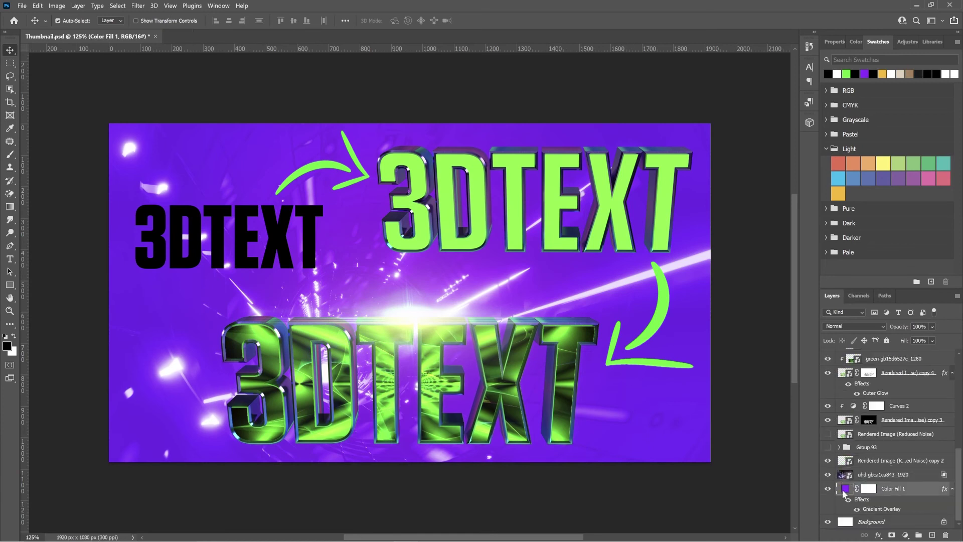
double_click(844, 489)
click(698, 380)
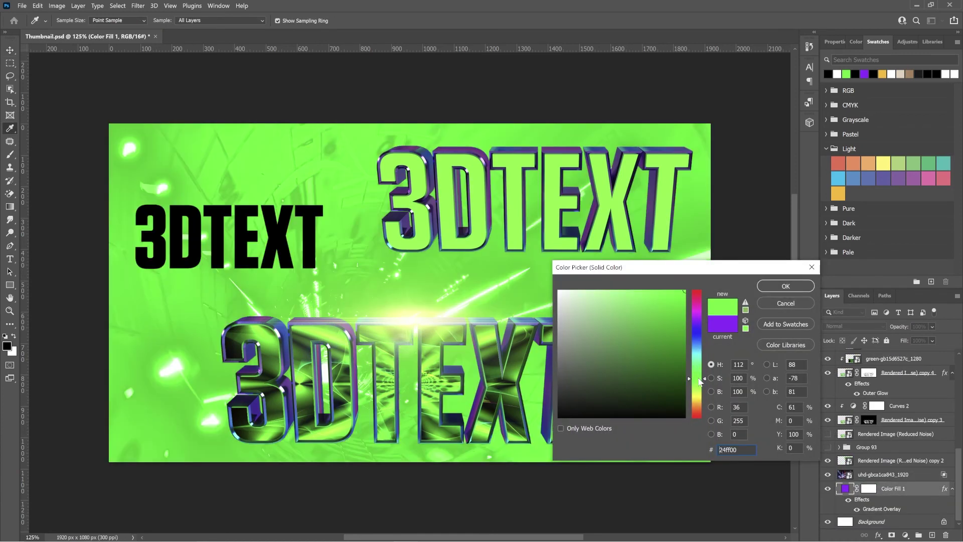
click(785, 287)
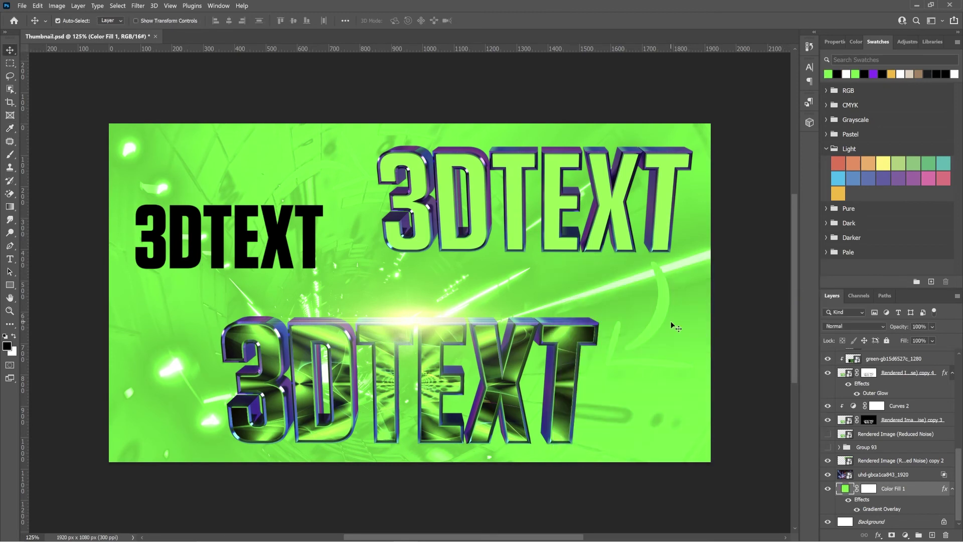
click(673, 326)
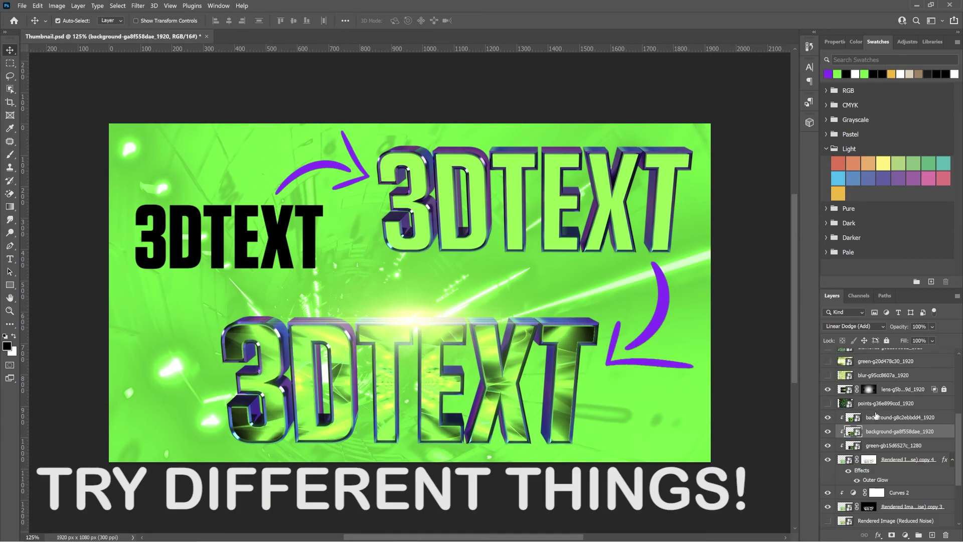
Step: Toggle the green-gb15d6527c_1280 texture's visibility to compare the lower text's faces with and without it
click(879, 416)
click(885, 445)
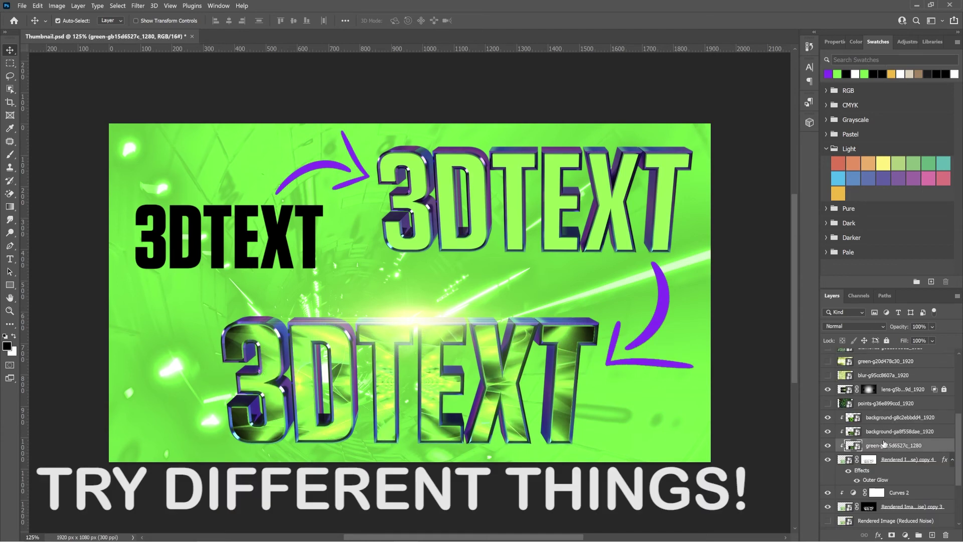
click(828, 445)
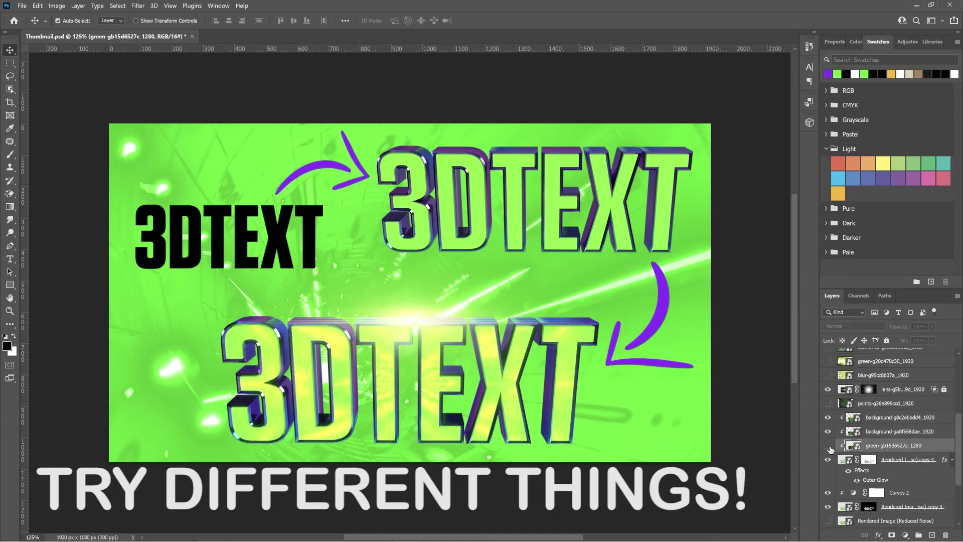
click(829, 446)
click(828, 446)
click(828, 446)
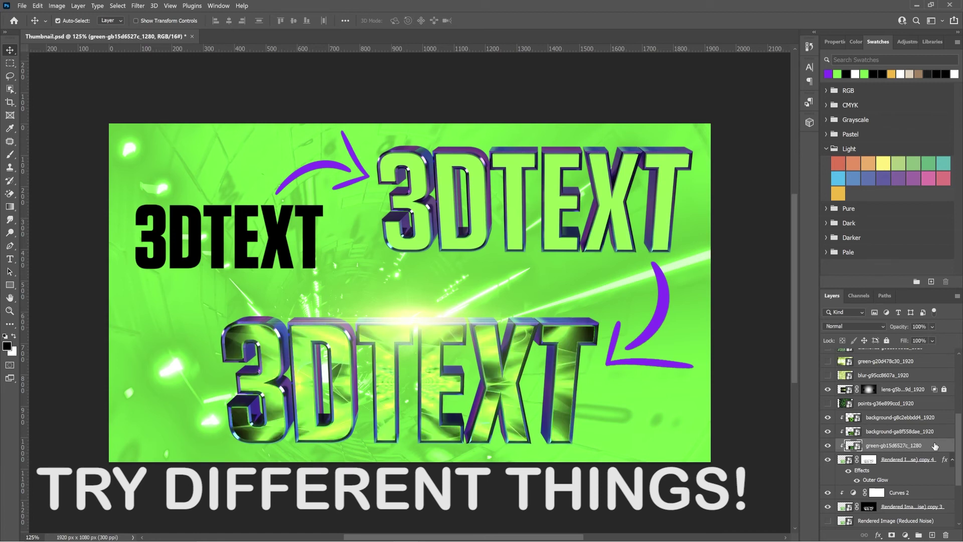
Step: Tune the Outer Glow on the Rendered Image (Reduced Noise) copy 4 layer to 61% opacity and 25 px size
double_click(863, 473)
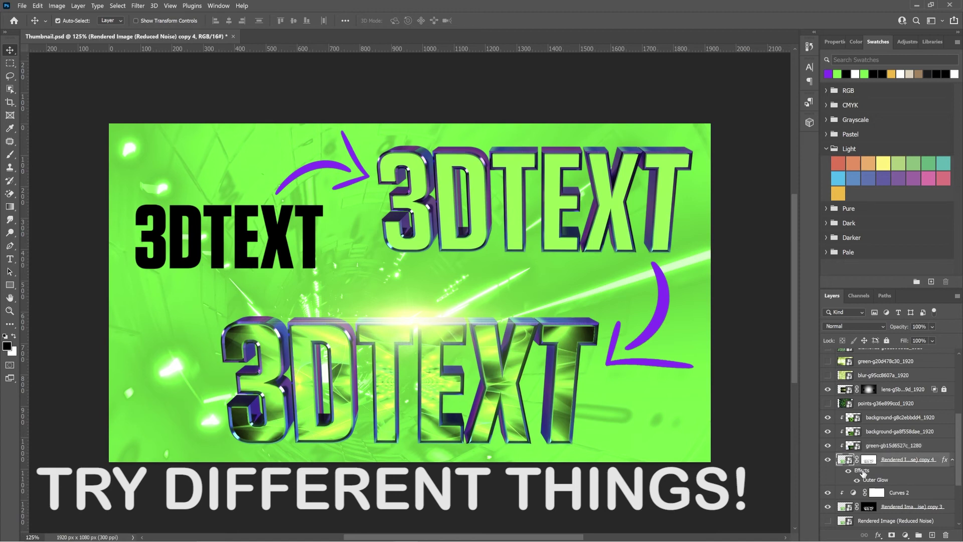
click(567, 417)
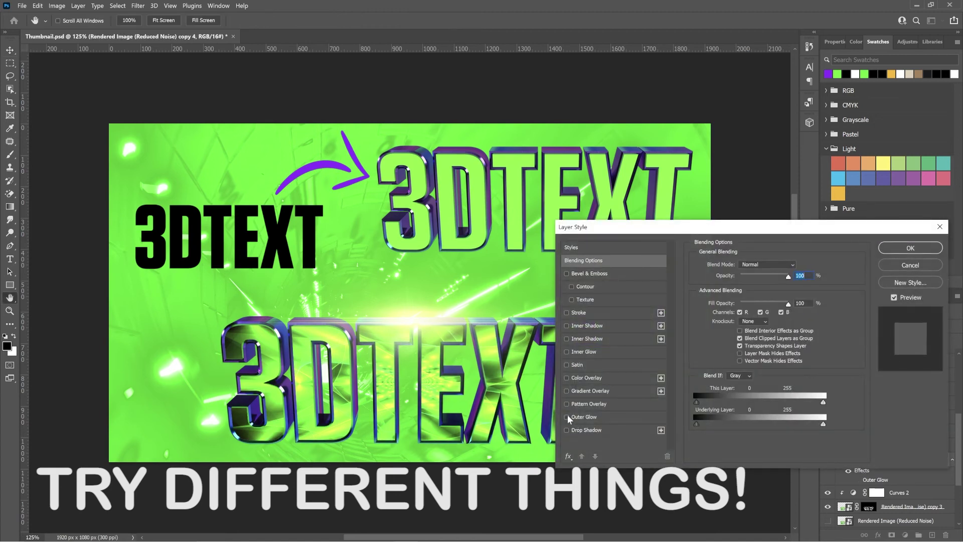
click(567, 416)
click(587, 416)
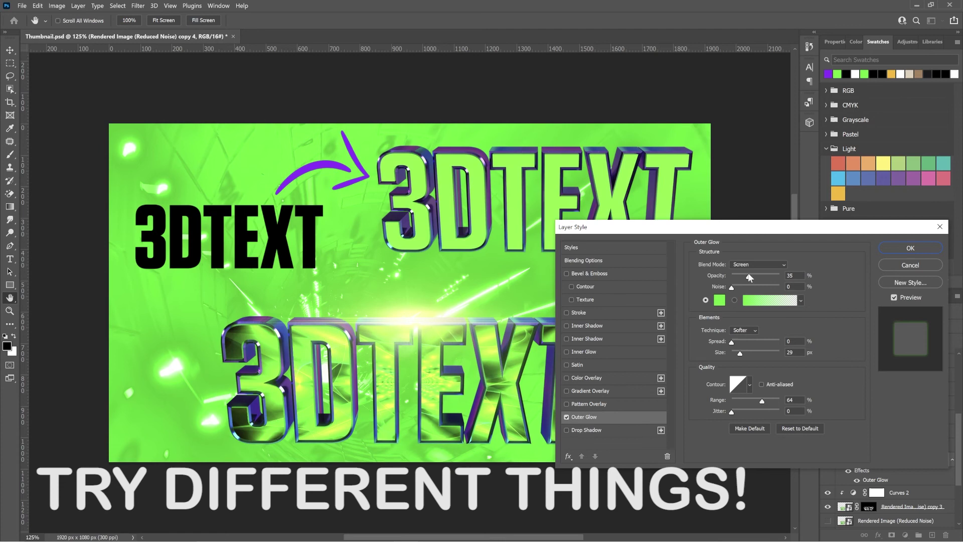
drag(749, 278, 792, 279)
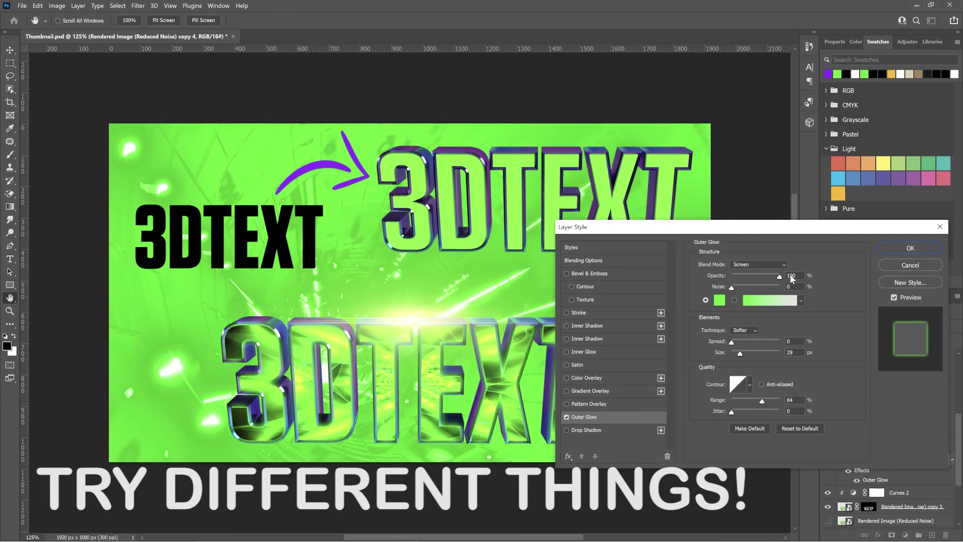
mouse_move(740, 354)
mouse_down()
mouse_move(753, 353)
mouse_move(741, 356)
mouse_up()
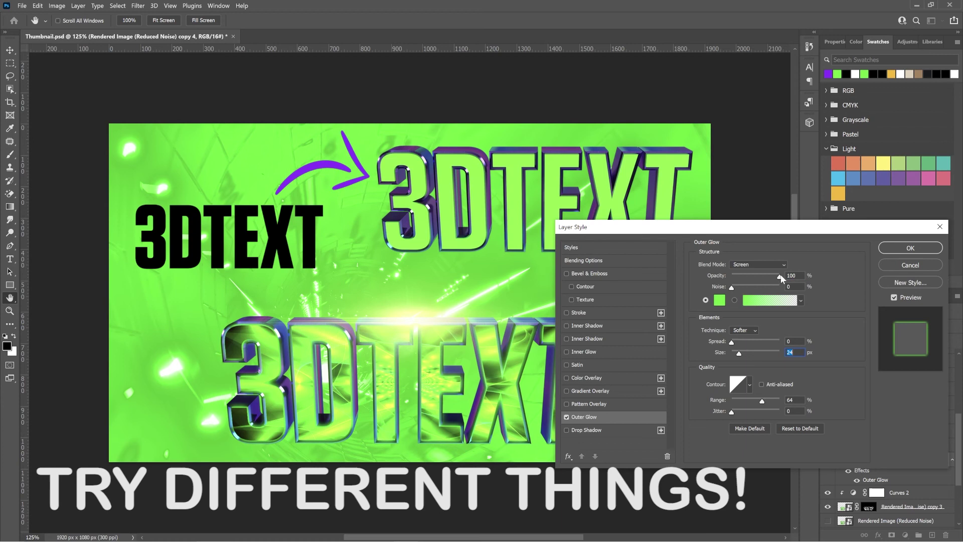
mouse_move(780, 279)
mouse_down()
mouse_move(714, 278)
mouse_move(778, 280)
mouse_move(761, 282)
mouse_up()
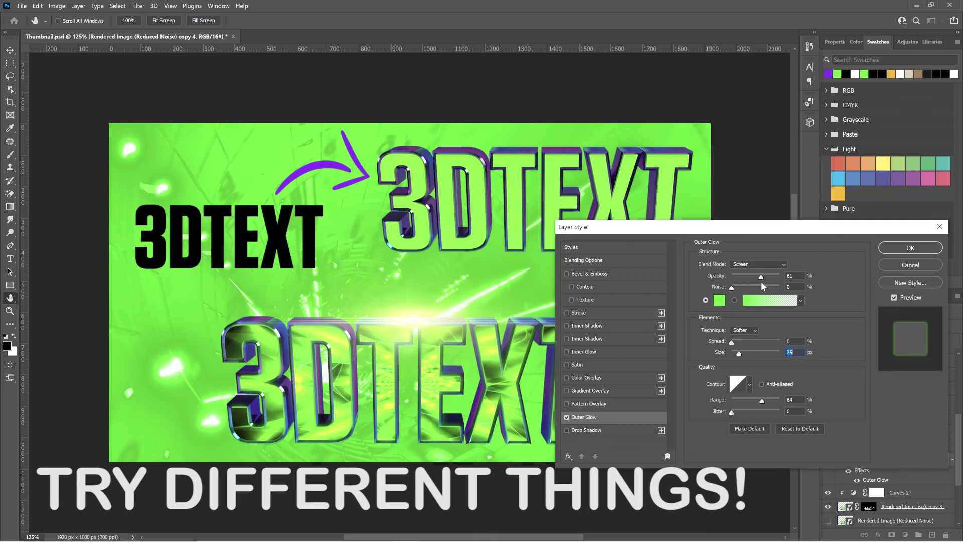
click(761, 281)
click(906, 247)
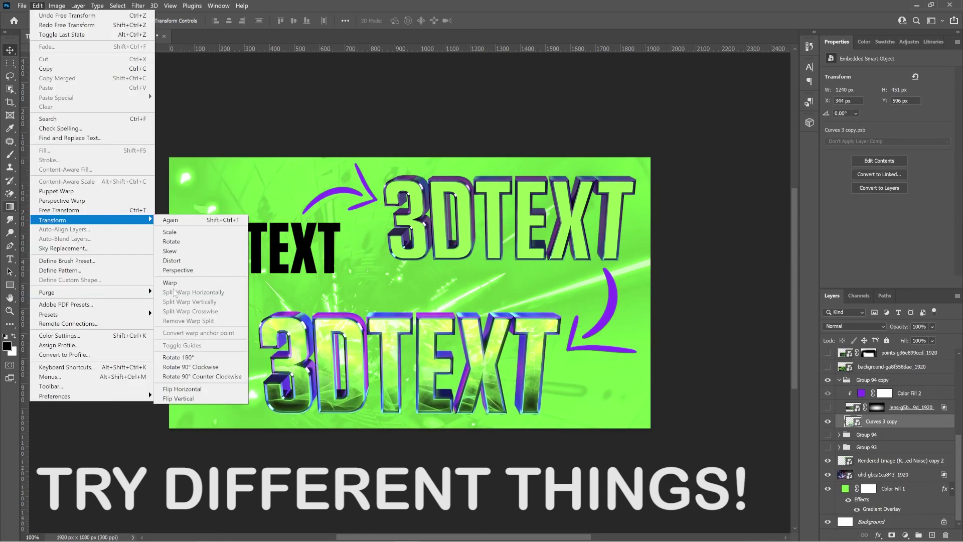
Step: Warp the Curves 3 copy text into a downward curve by raising its upper corners, lowering its bottom middle and nudging the lower corners inward
click(170, 283)
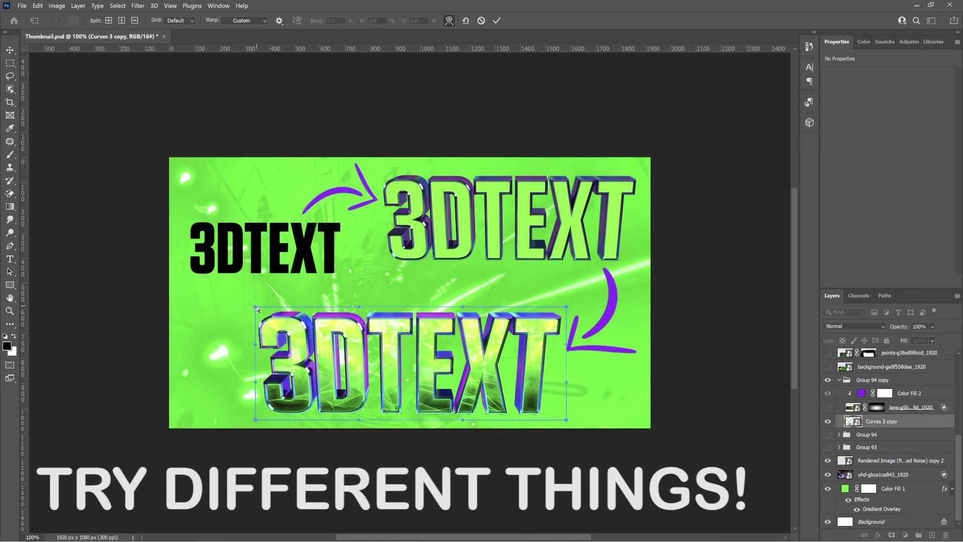
drag(255, 307, 256, 274)
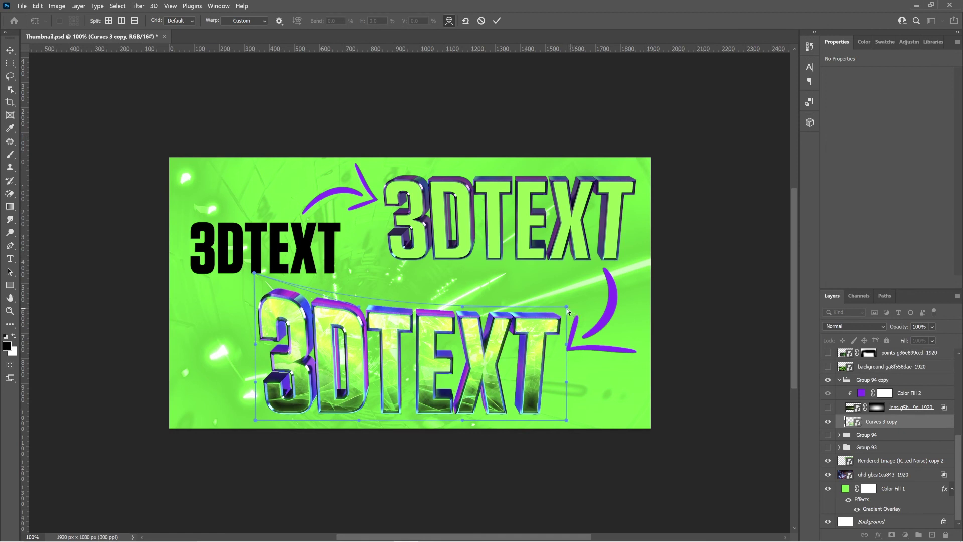
drag(567, 306, 565, 271)
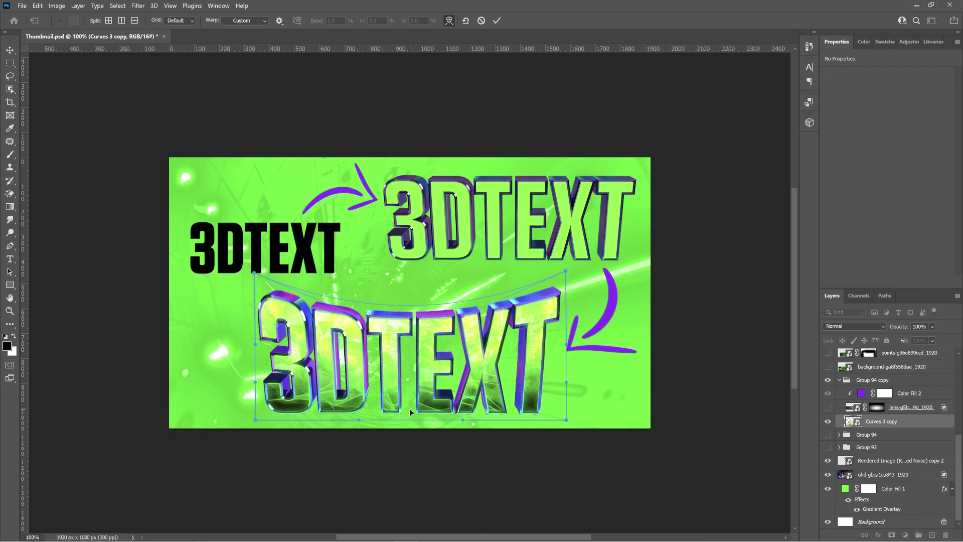
drag(408, 409, 407, 417)
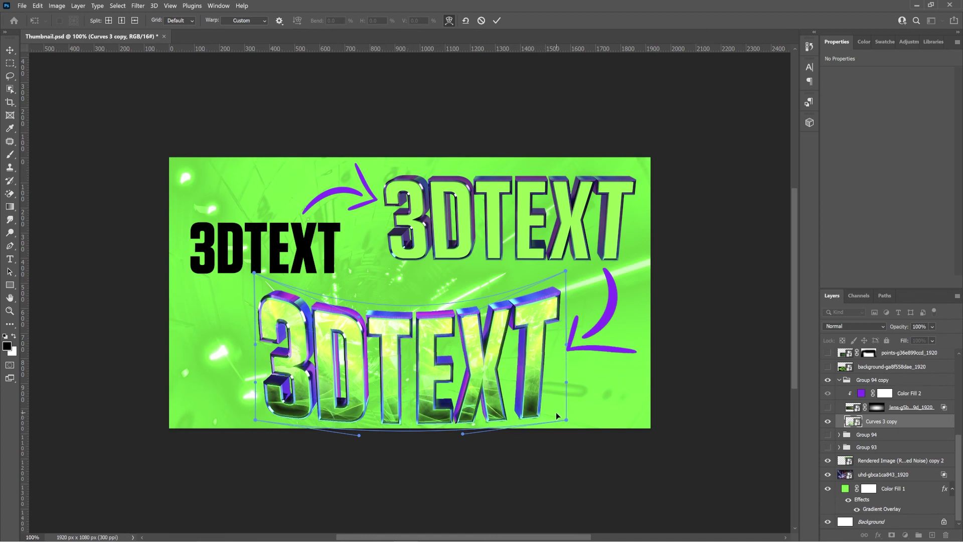
drag(556, 411, 553, 408)
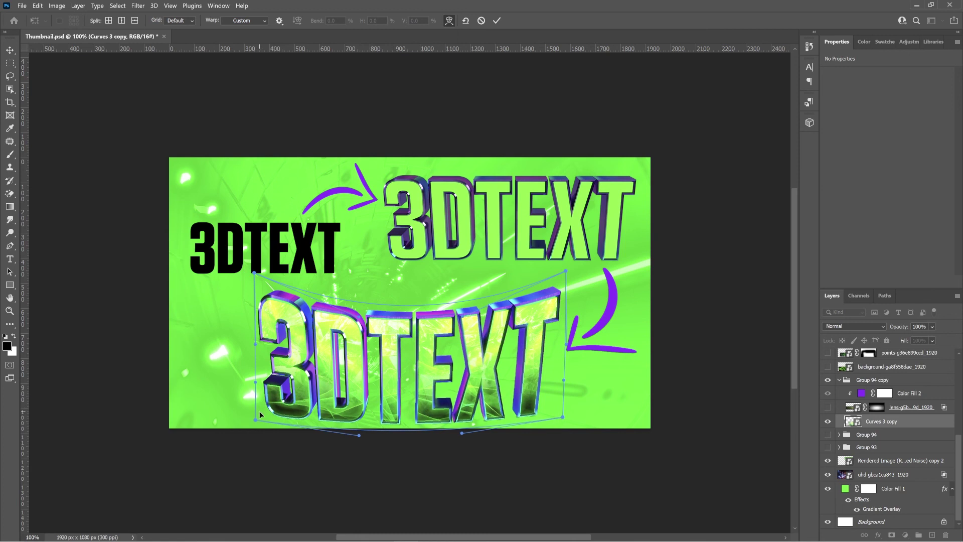
drag(260, 411, 262, 408)
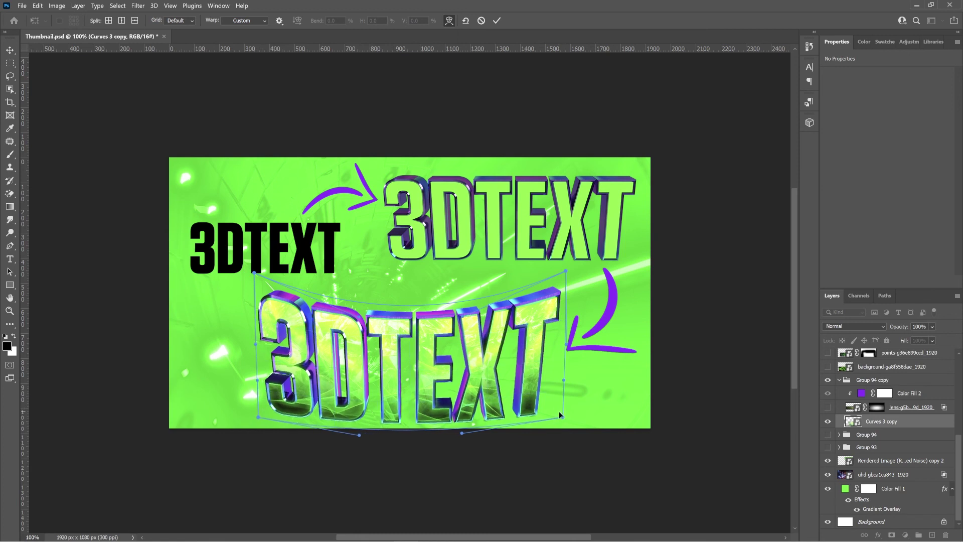
key(Return)
Step: Show the lens-g5be74b79d_1920 flare over the warped text and toggle Group 94's visibility to compare
click(827, 407)
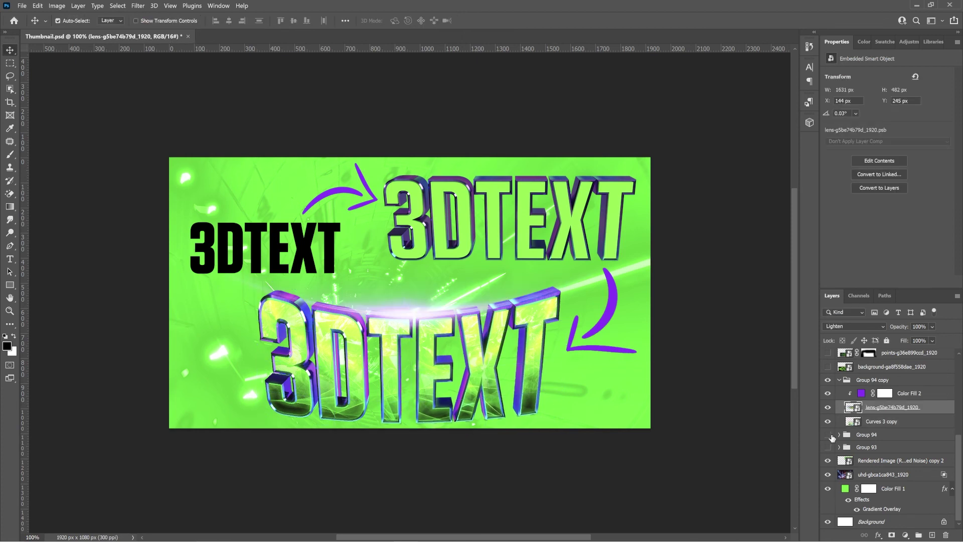
click(829, 436)
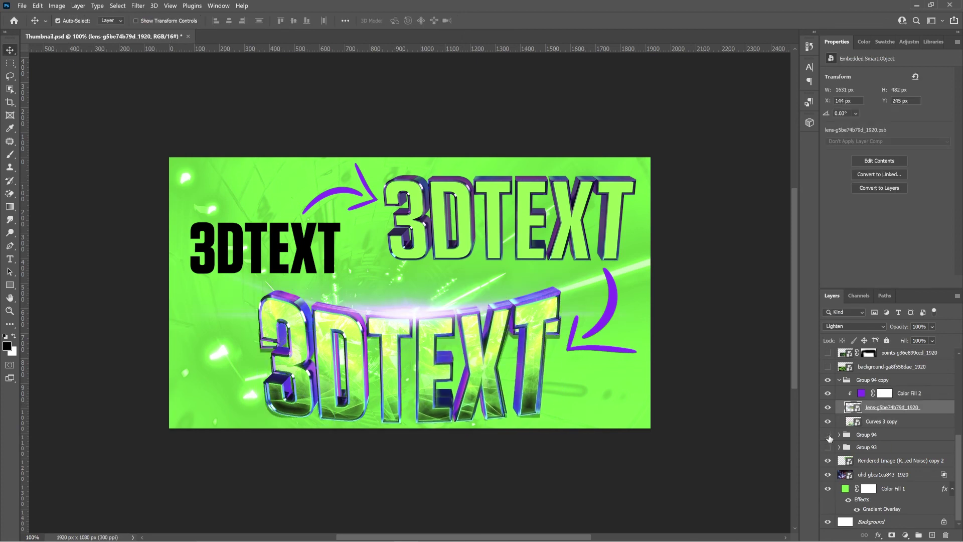
click(829, 436)
Step: Add a Drop Shadow effect to the Curves 3 copy text layer
double_click(928, 422)
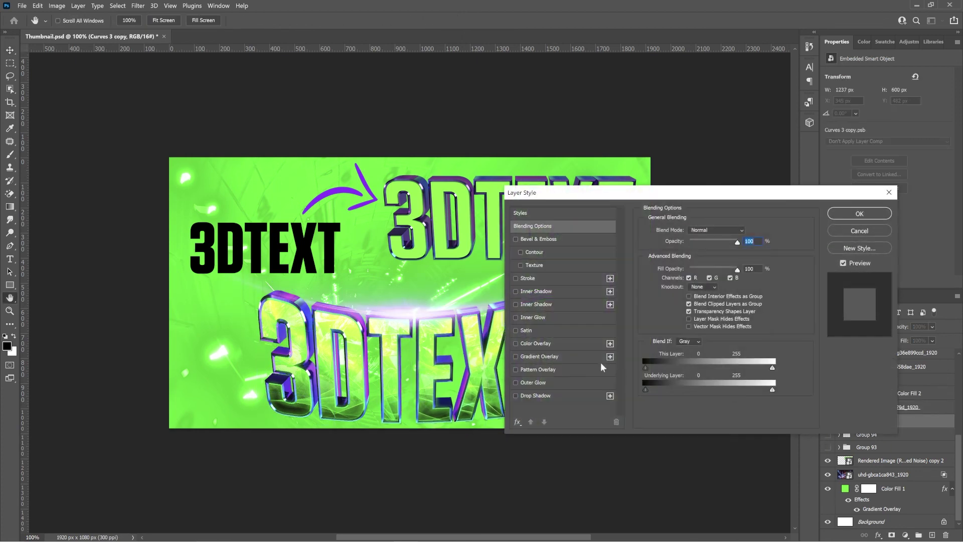
click(554, 394)
key(Return)
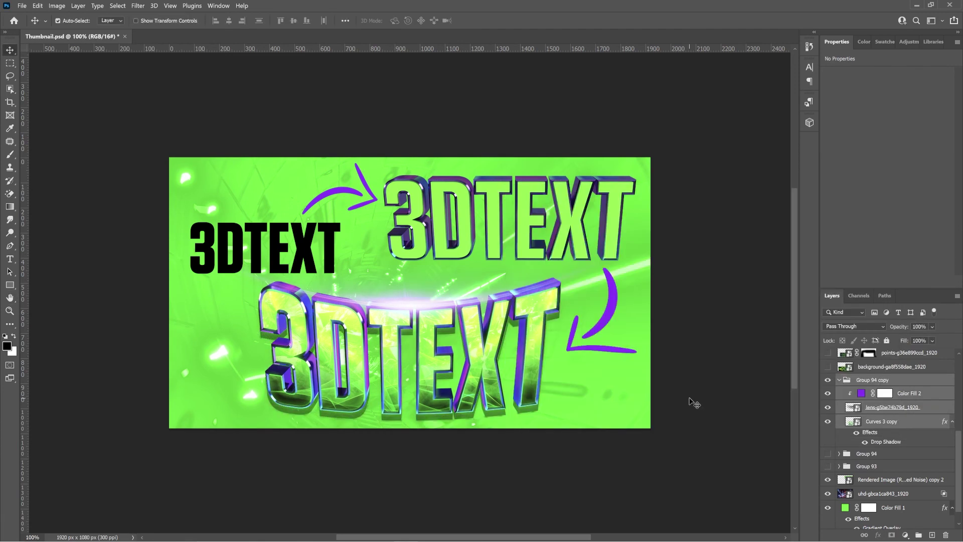